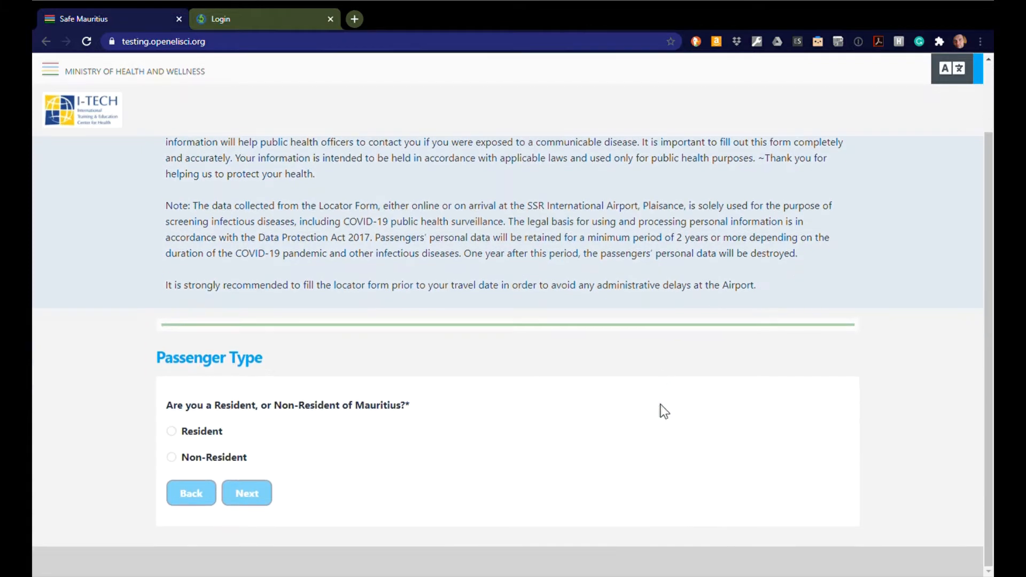
# Step: Register as a non-resident and select Air Mauritius as the airline
pyautogui.click(177, 458)
pyautogui.click(247, 493)
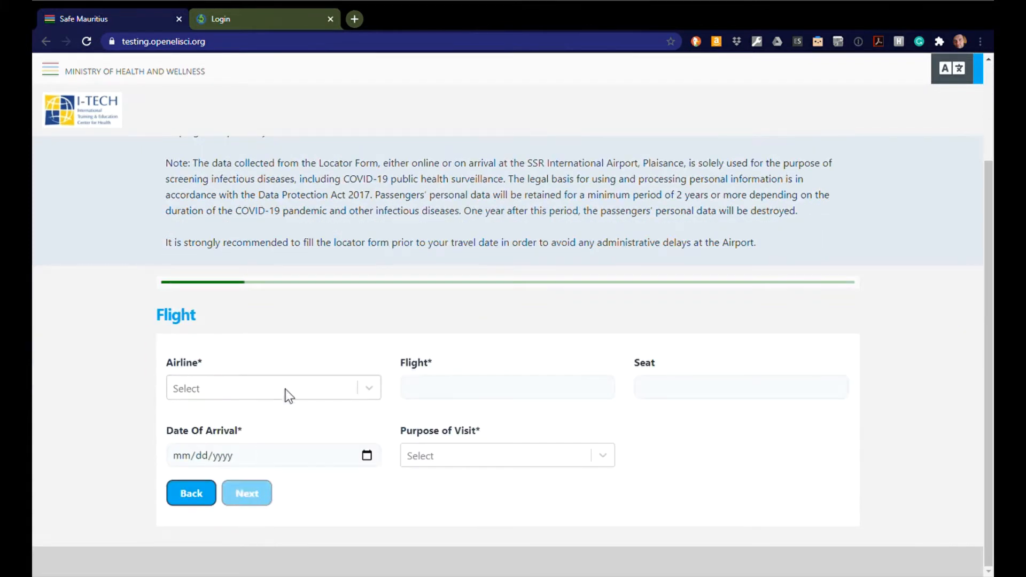
pyautogui.click(286, 390)
pyautogui.scroll(-4, 293, 468)
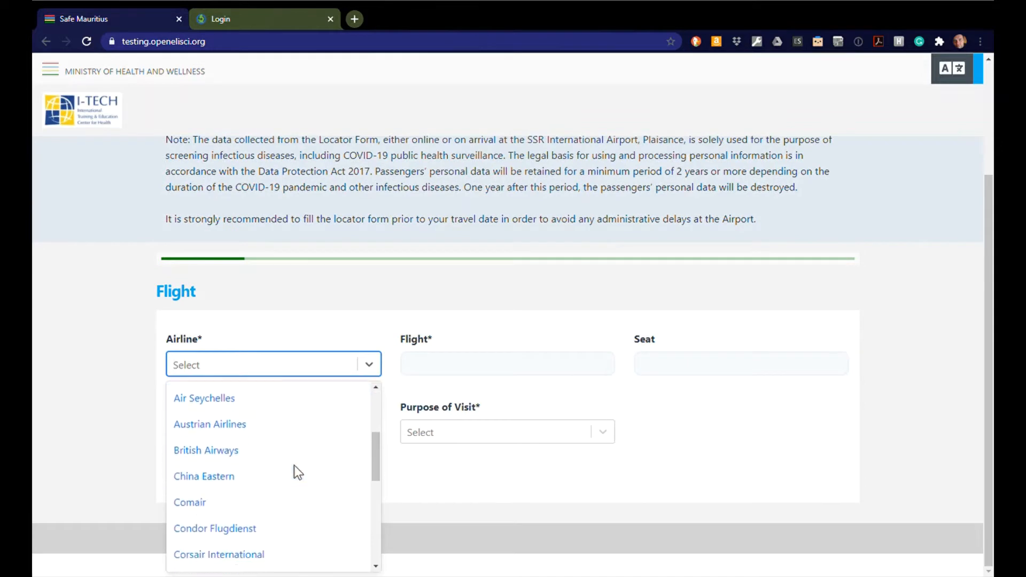
pyautogui.scroll(3, 294, 473)
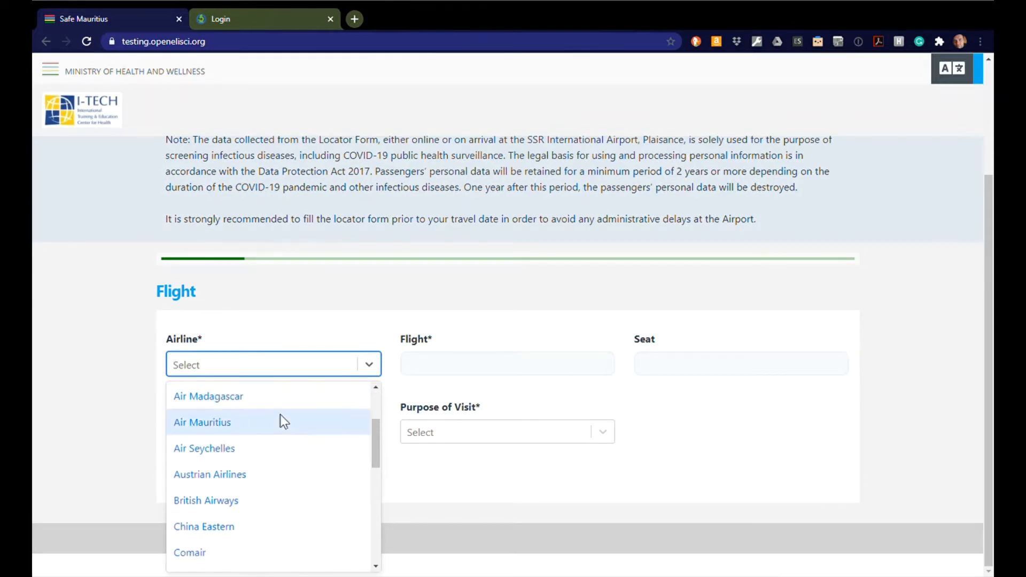
pyautogui.click(280, 417)
# Step: Enter flight AbC123, seat 1A, arrival date 11/06/2020 and purpose of visit Vacation
pyautogui.click(503, 392)
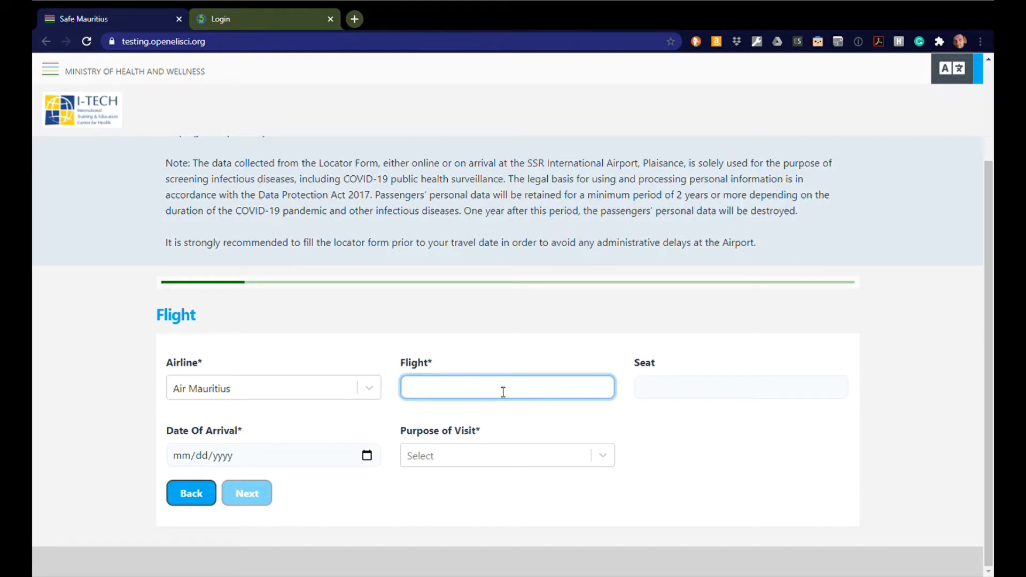
pyautogui.write('AbC123')
pyautogui.click(699, 396)
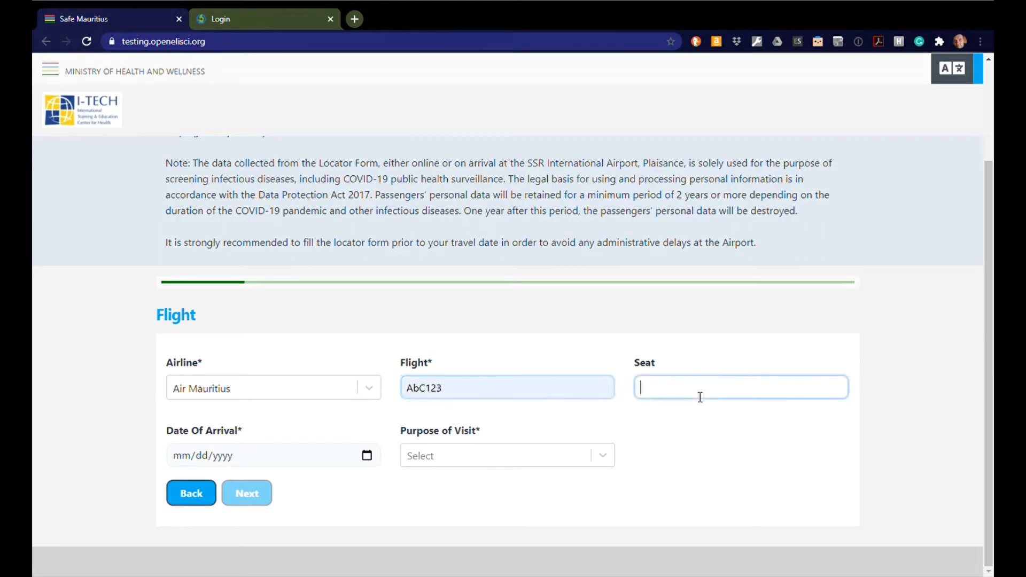
pyautogui.write('1A')
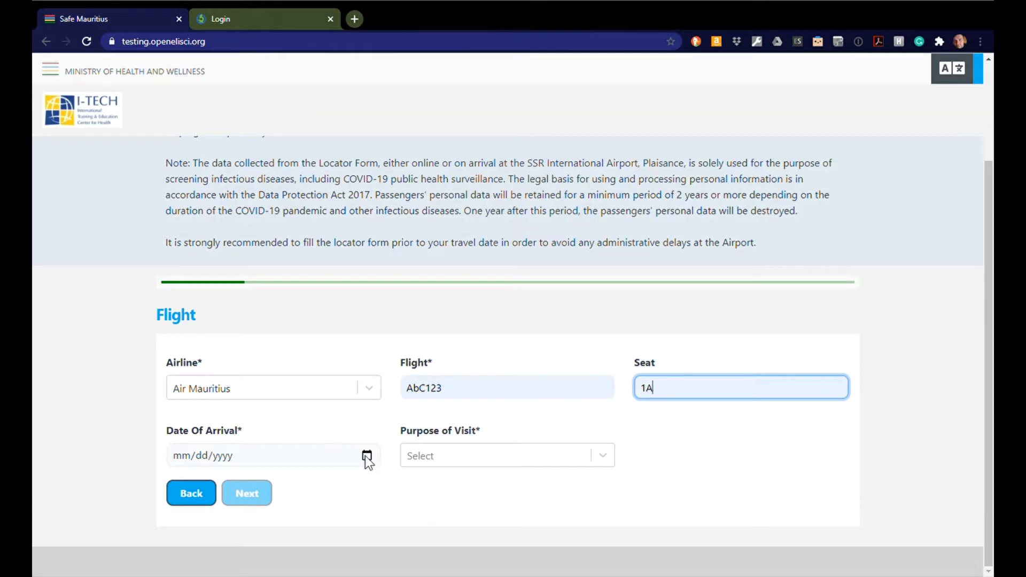
pyautogui.click(365, 458)
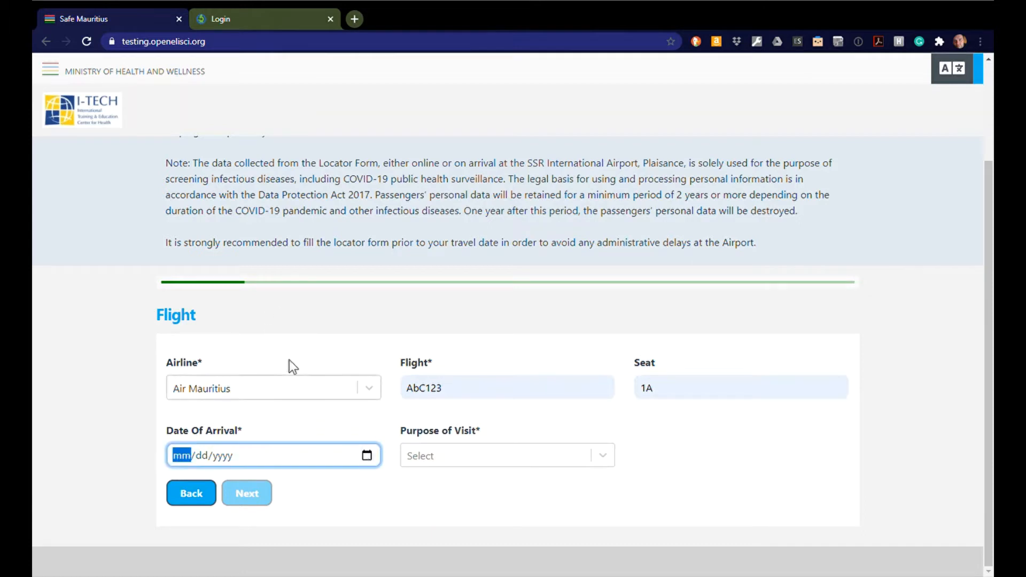
pyautogui.click(280, 412)
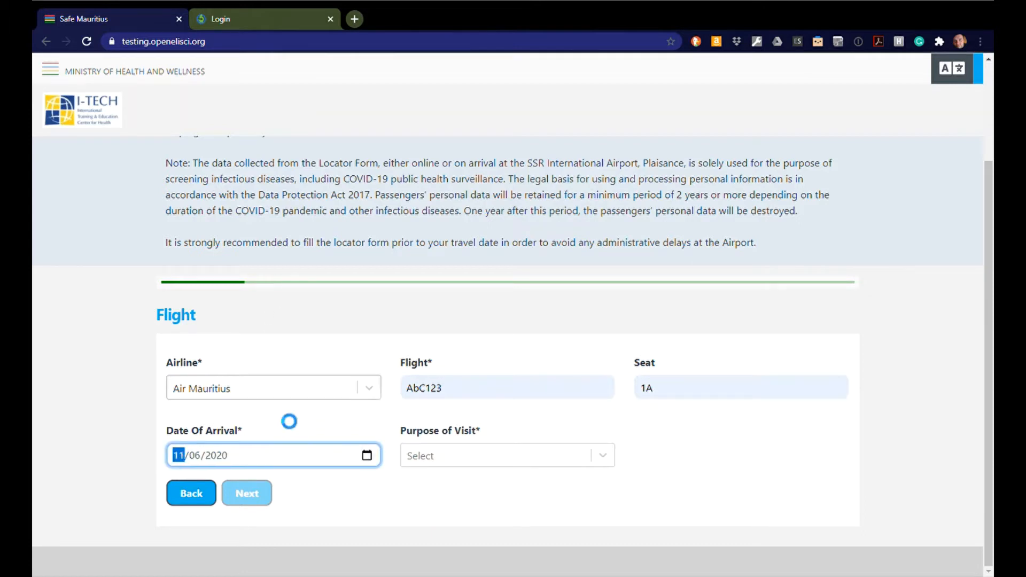
pyautogui.click(609, 460)
pyautogui.click(569, 515)
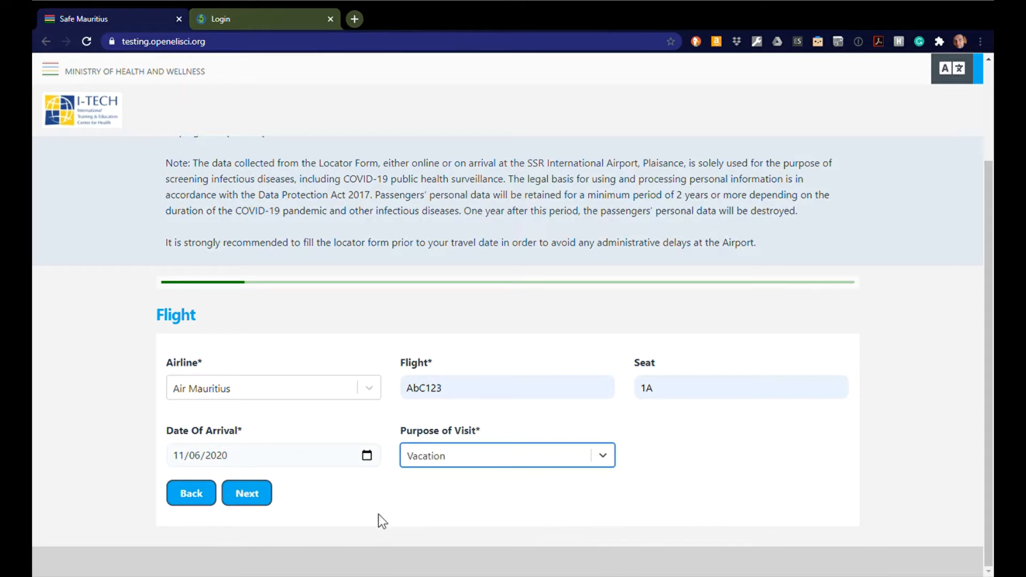
# Step: In Personal Info, set title Mr, autofill the saved name fields, and choose sex Male
pyautogui.click(258, 497)
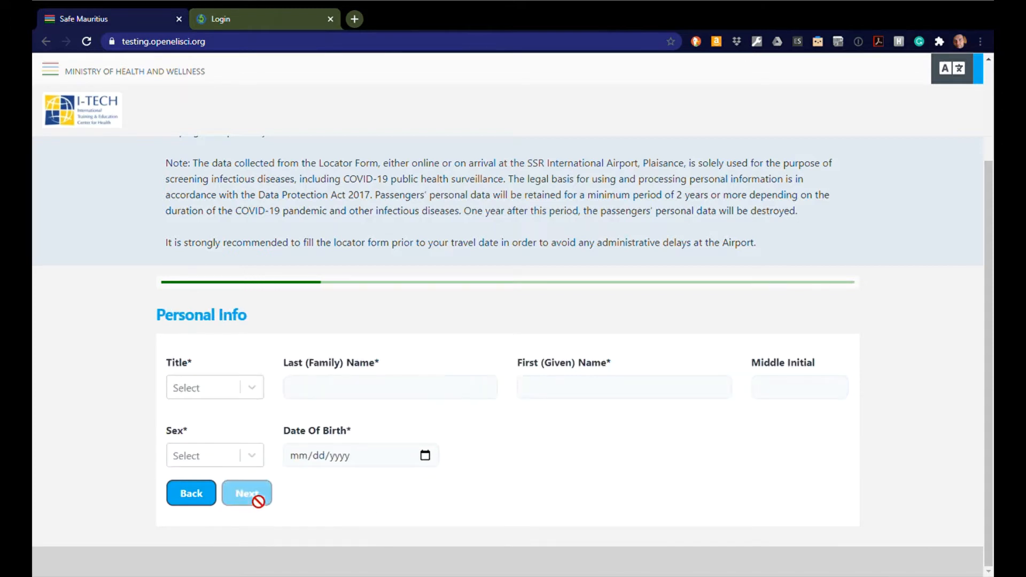
pyautogui.click(256, 389)
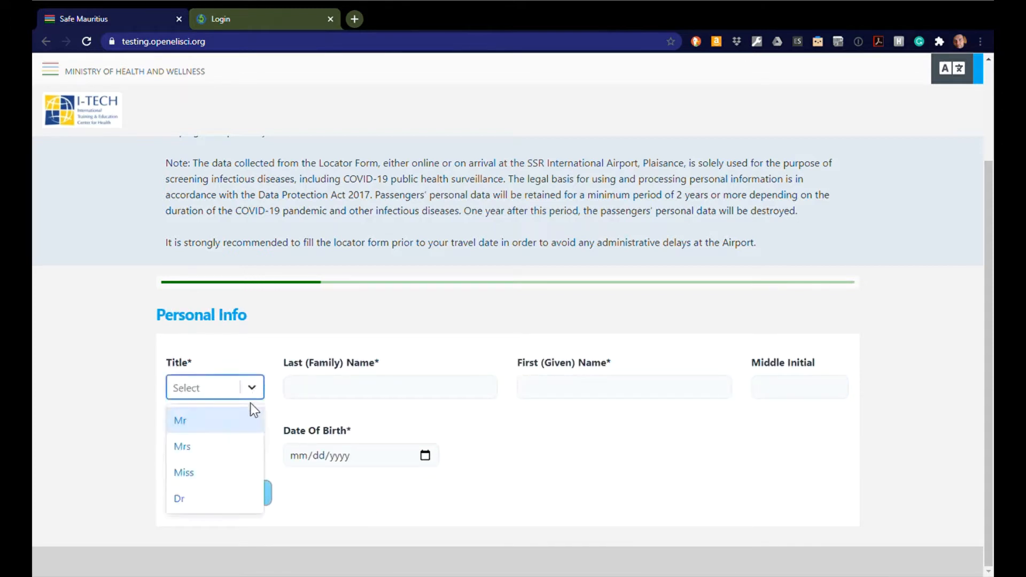
pyautogui.click(236, 416)
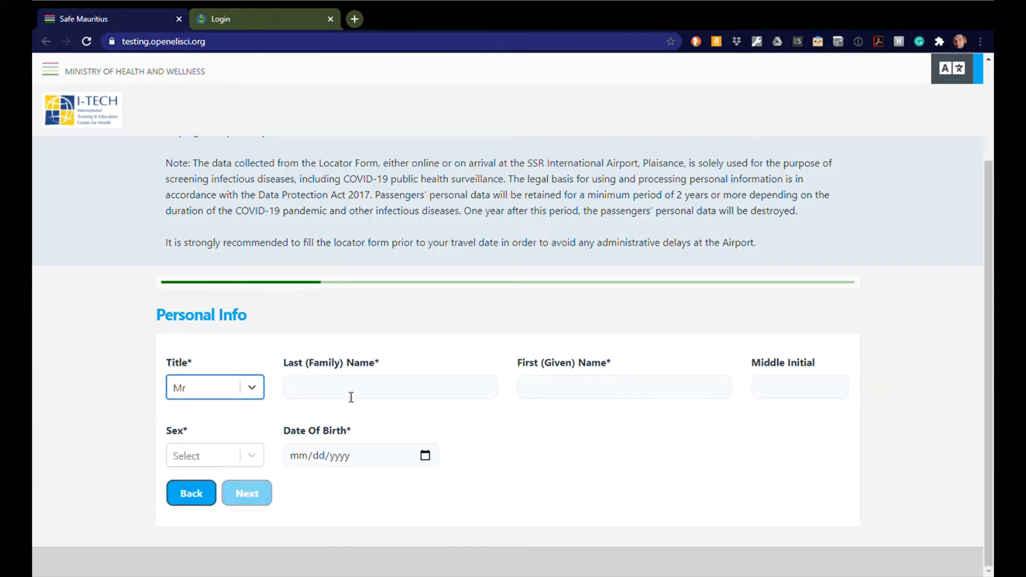
pyautogui.click(362, 393)
pyautogui.click(364, 424)
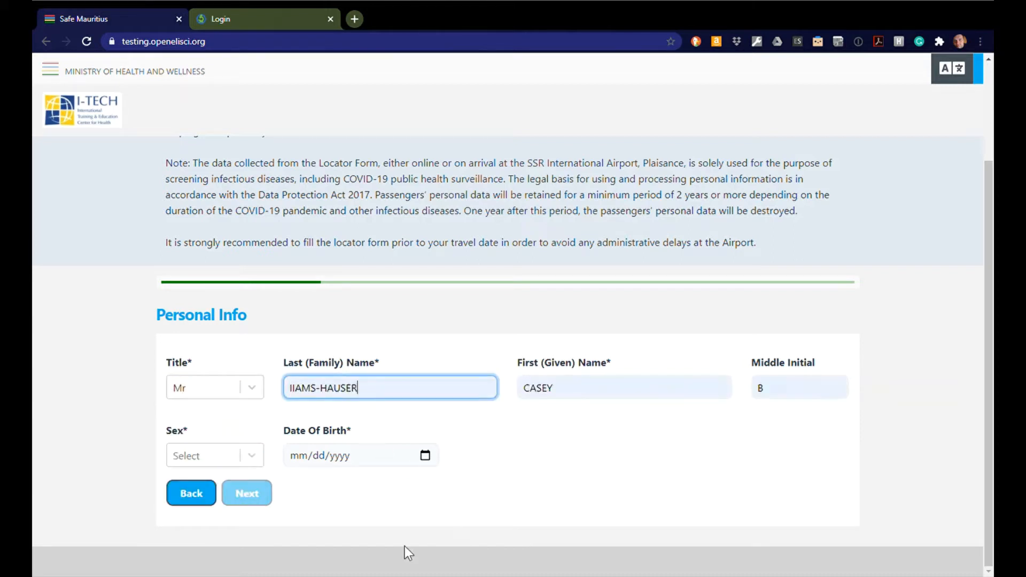
pyautogui.click(254, 458)
pyautogui.click(225, 492)
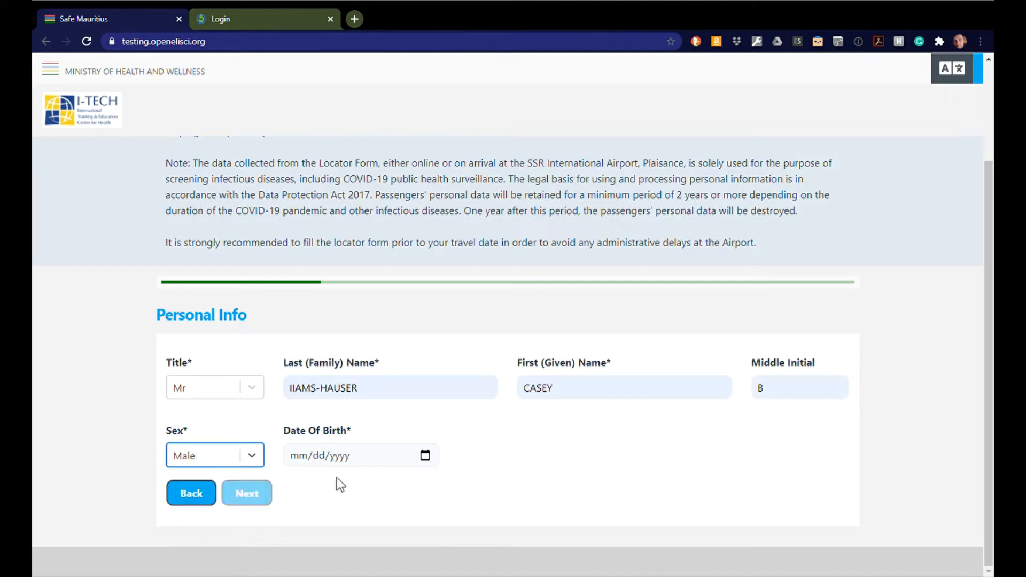
pyautogui.click(331, 457)
pyautogui.click(304, 453)
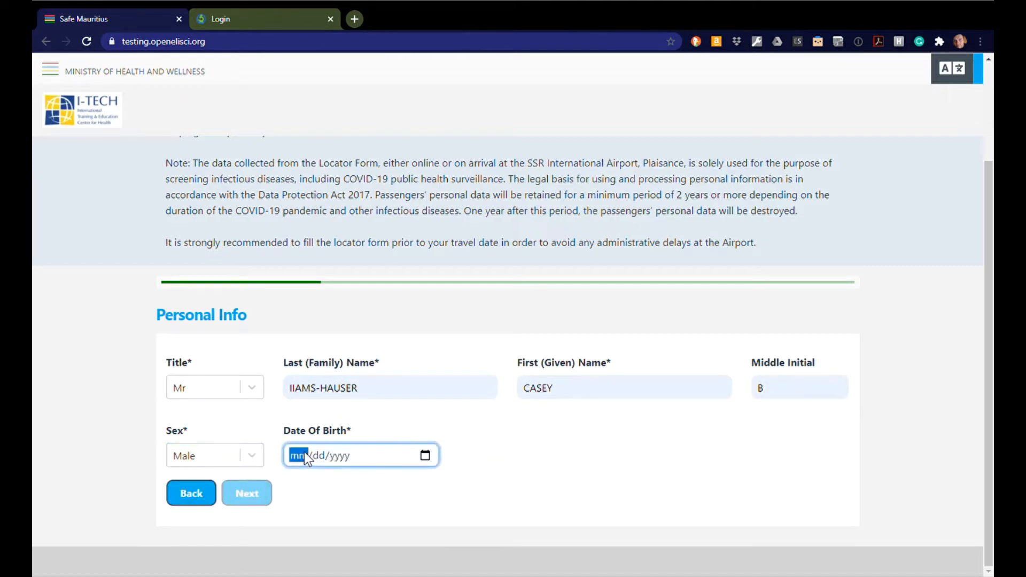
pyautogui.write('01/02/')
pyautogui.write('19')
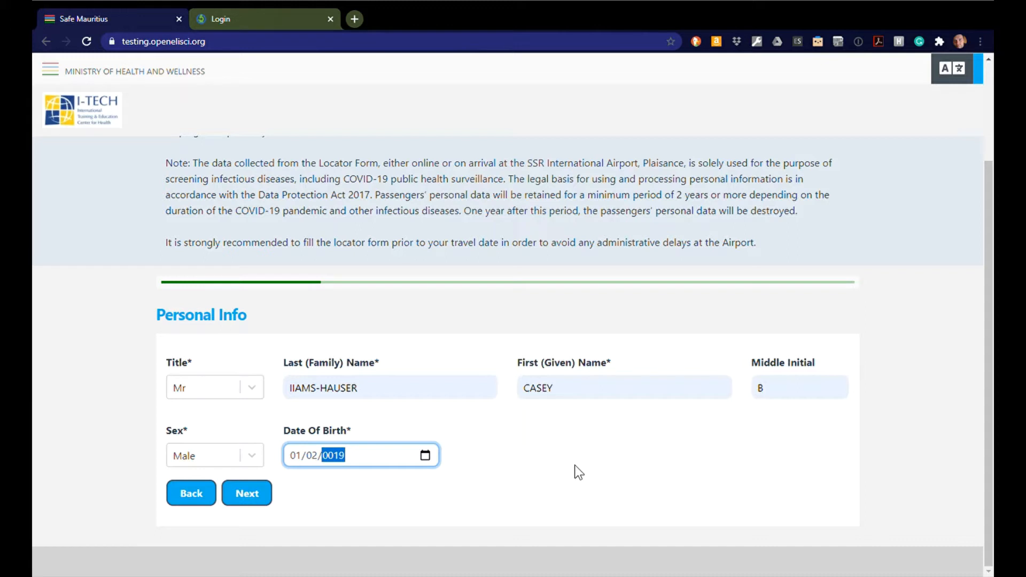
pyautogui.write('77')
pyautogui.click(573, 452)
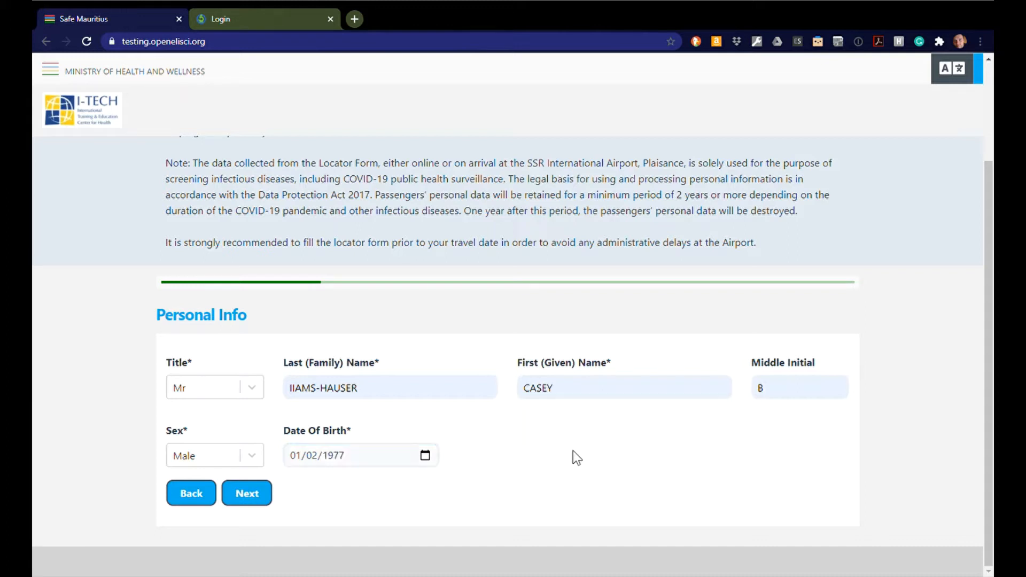
pyautogui.click(256, 507)
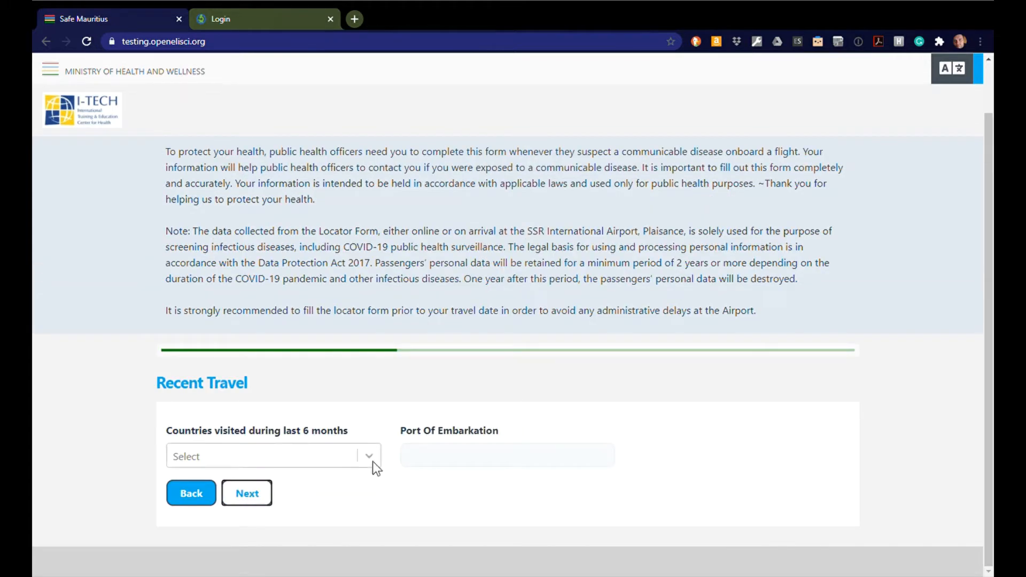
# Step: Add United States as a visited country, enter port of embarkation SEA, and continue
pyautogui.click(373, 460)
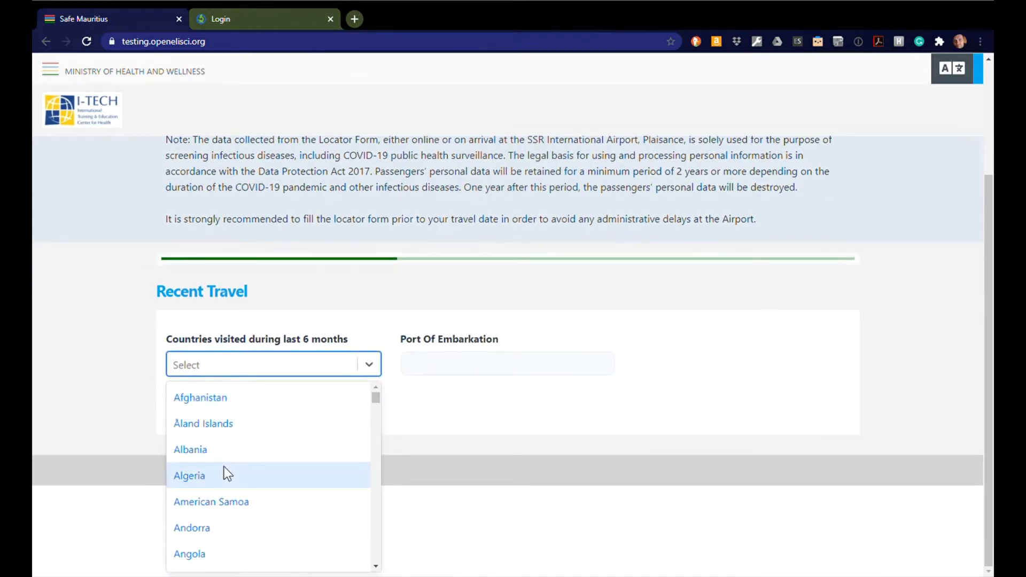
pyautogui.write('unit')
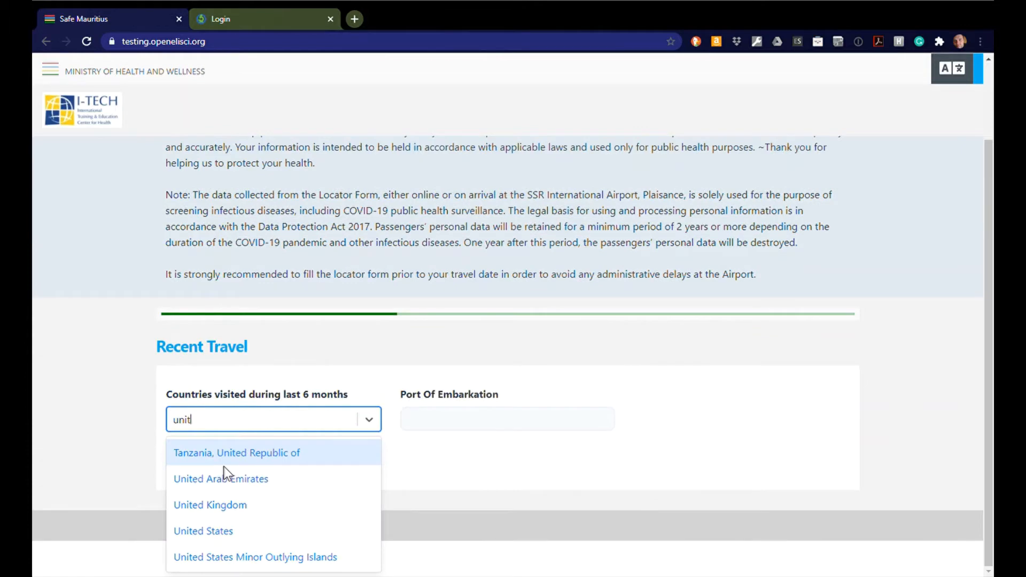
pyautogui.click(200, 531)
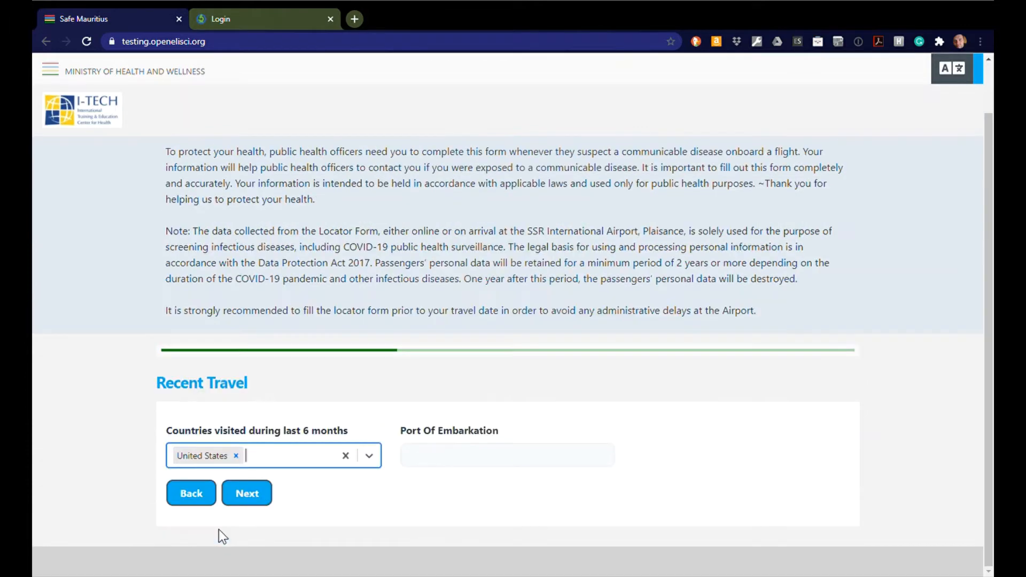
pyautogui.click(510, 461)
pyautogui.write('SEA')
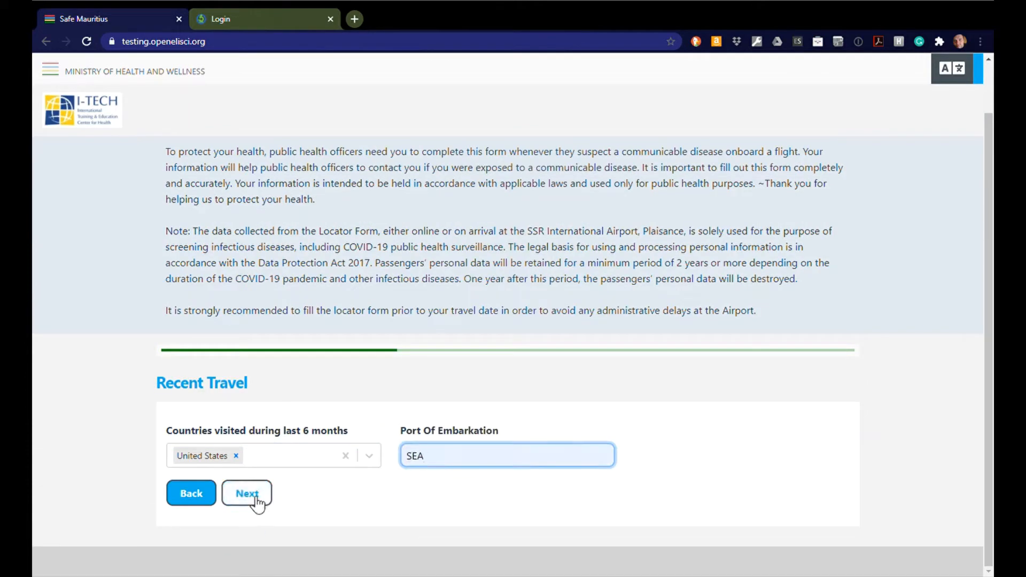
pyautogui.click(258, 503)
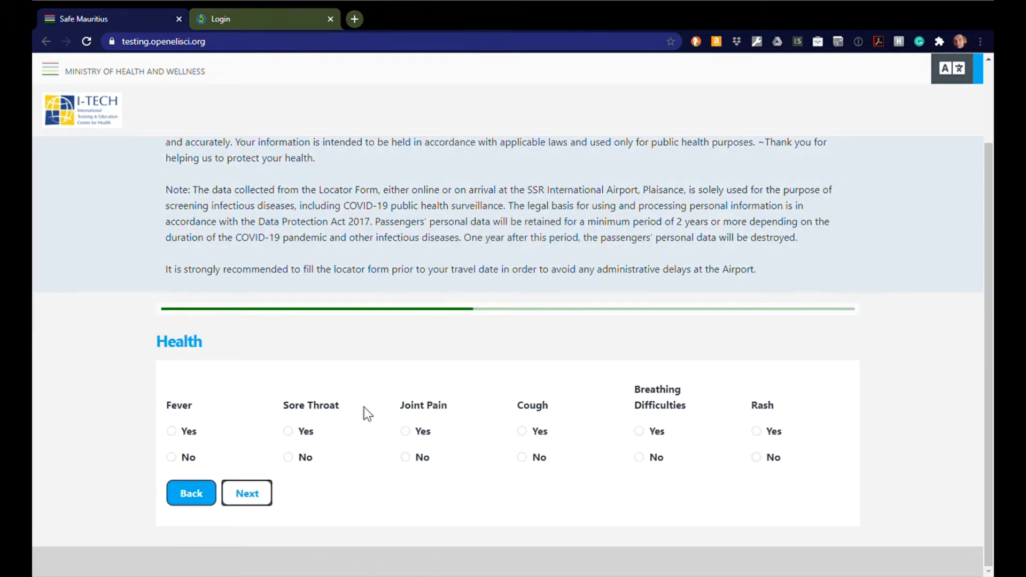
# Step: Answer Yes to sore throat, cough and rash, No to fever, joint pain and breathing, then continue
pyautogui.click(175, 460)
pyautogui.click(292, 431)
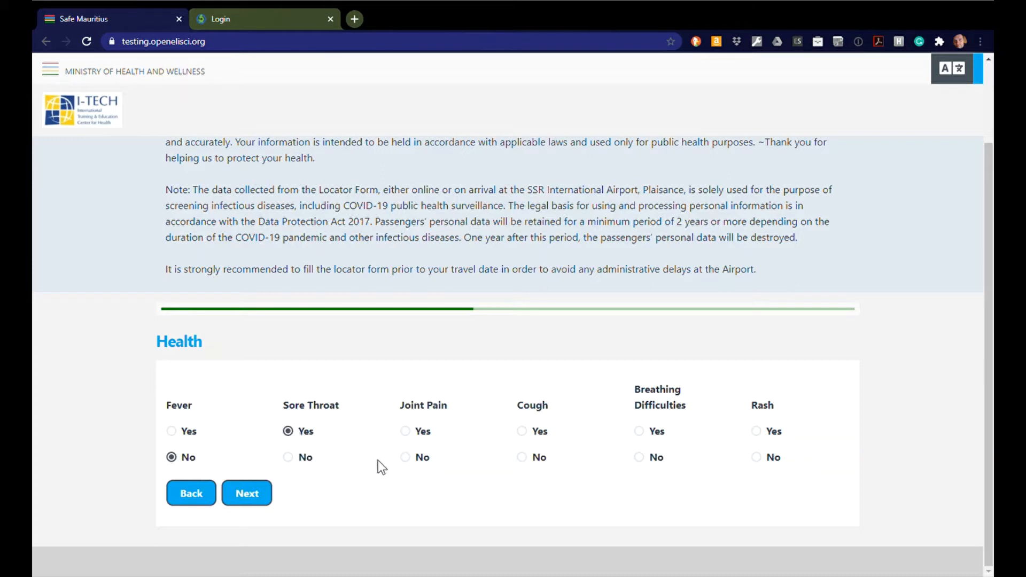
pyautogui.click(405, 462)
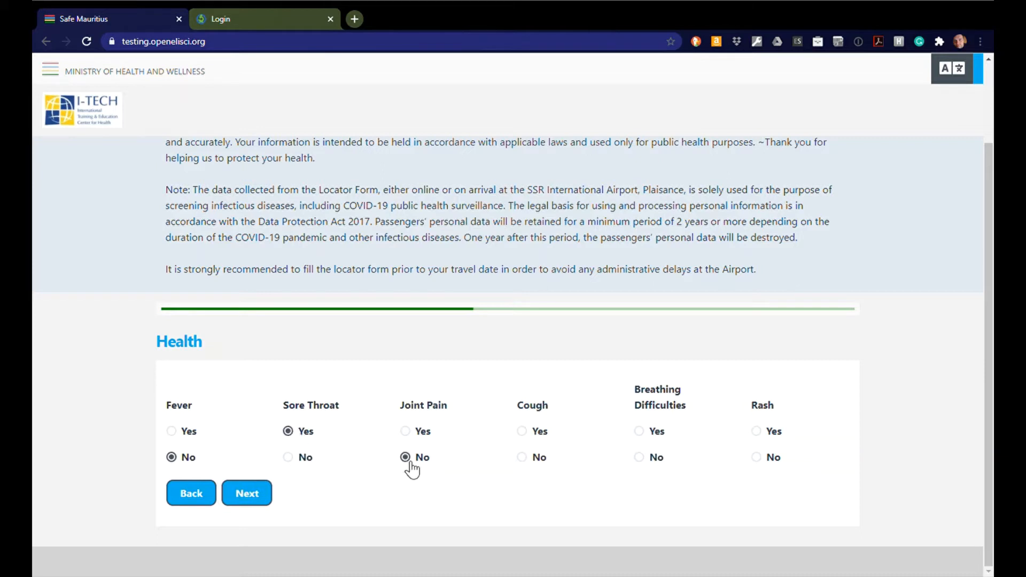
pyautogui.click(529, 434)
pyautogui.click(642, 461)
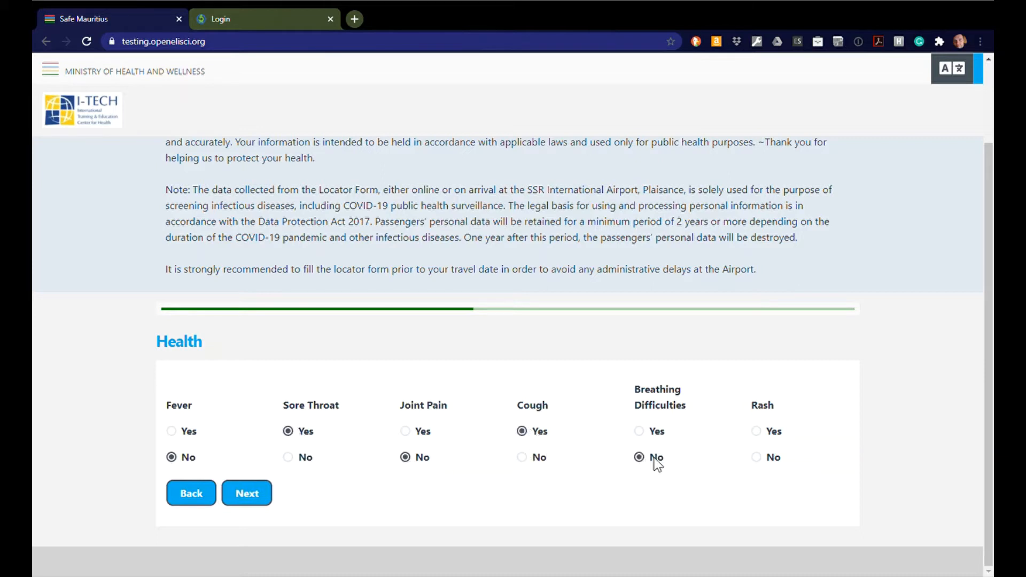
pyautogui.click(762, 435)
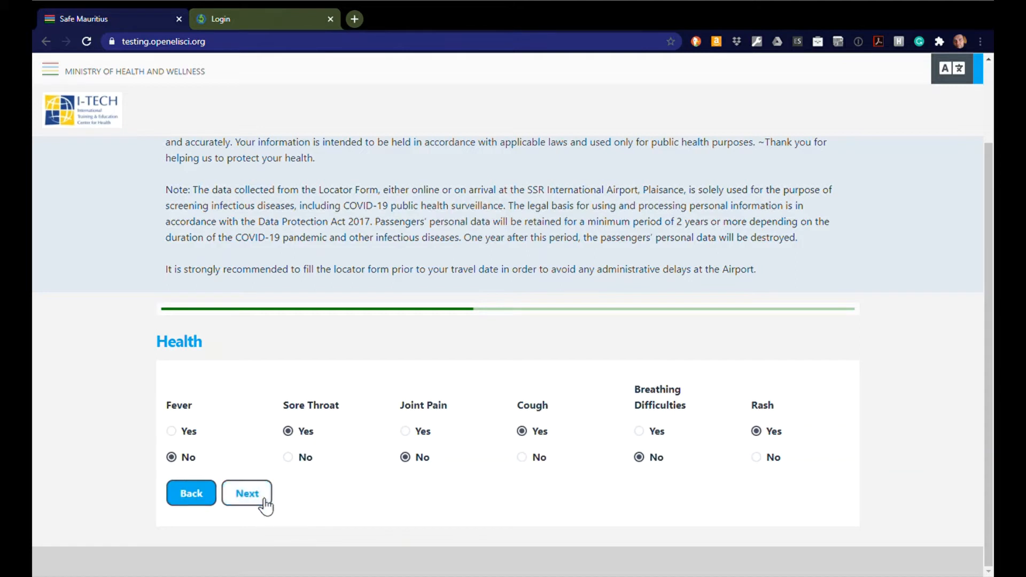
pyautogui.click(247, 494)
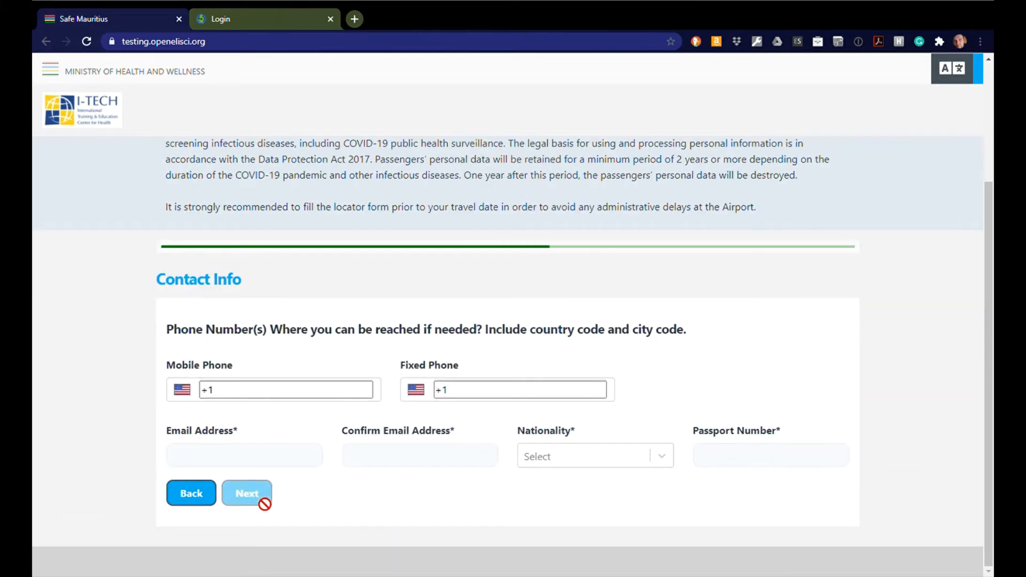
# Step: Enter the traveller's mobile phone number and e-mail address with its confirmation
pyautogui.click(287, 395)
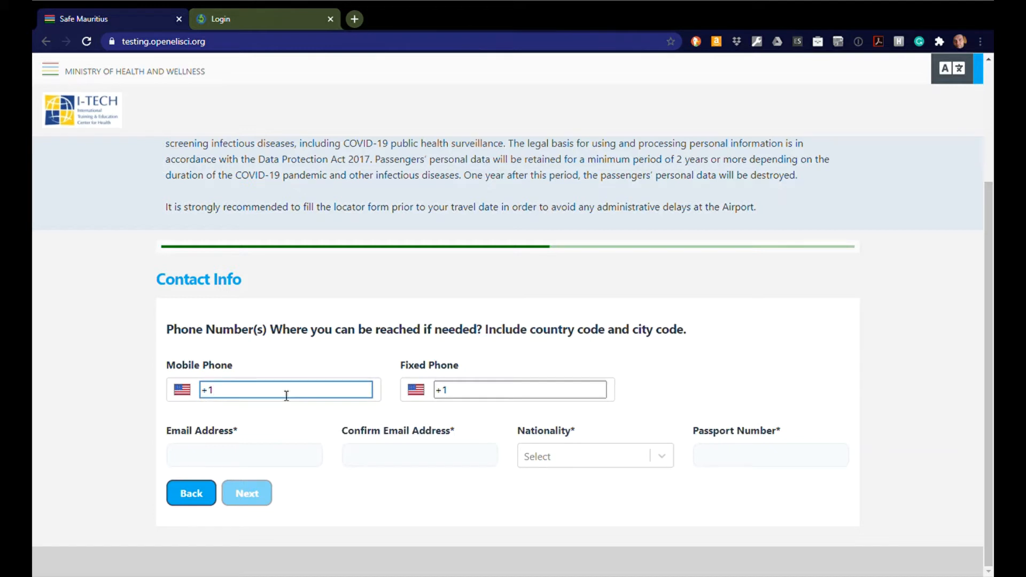
pyautogui.press('Tab')
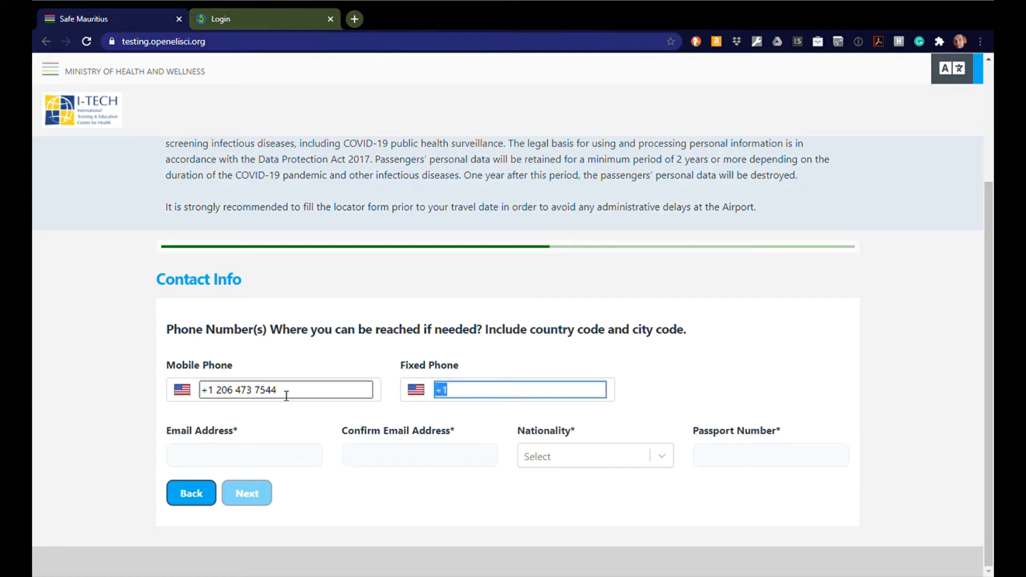
pyautogui.press('Tab')
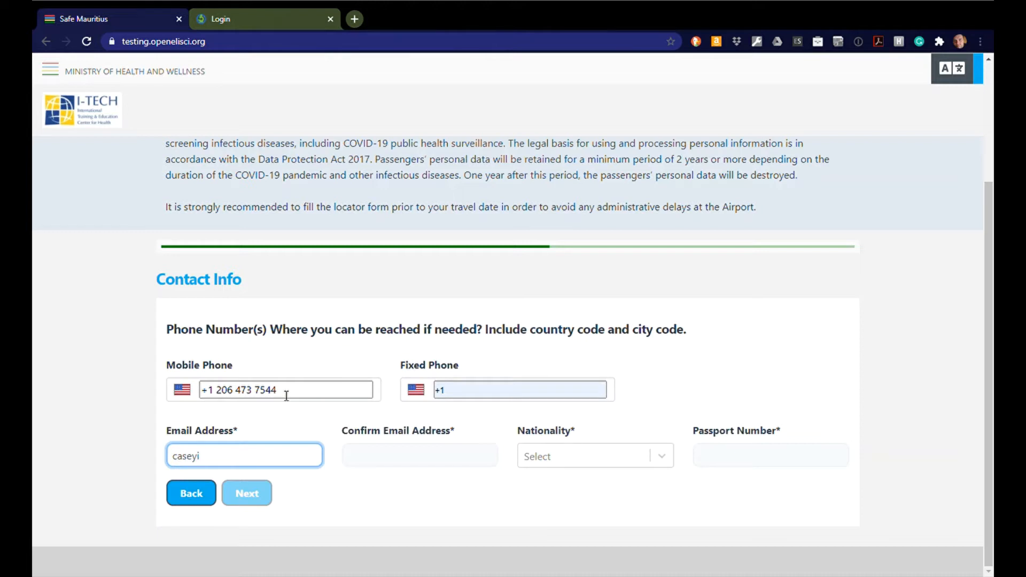
pyautogui.press('Tab')
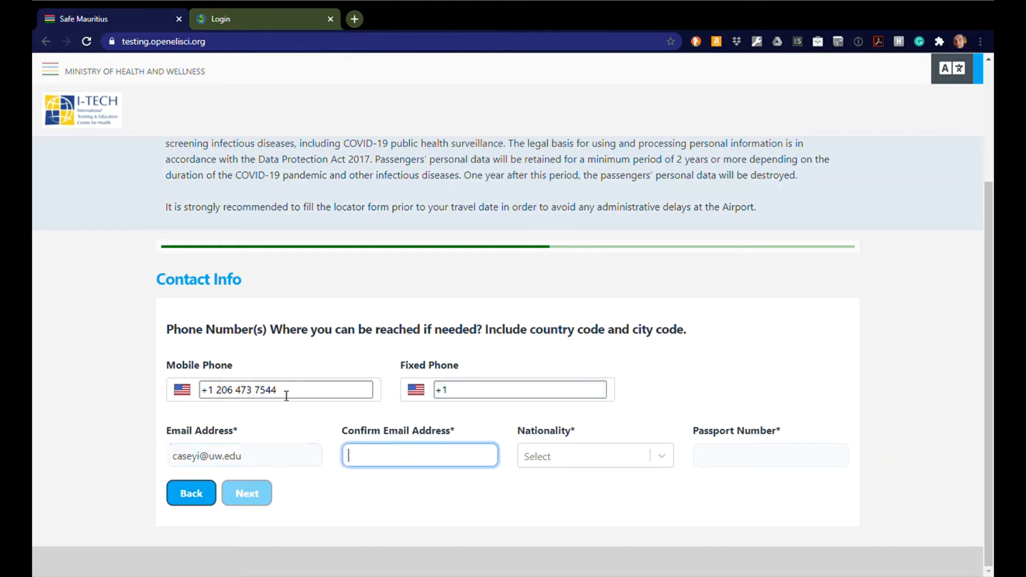
# Step: Choose United States as nationality and type the passport number
pyautogui.press('Tab')
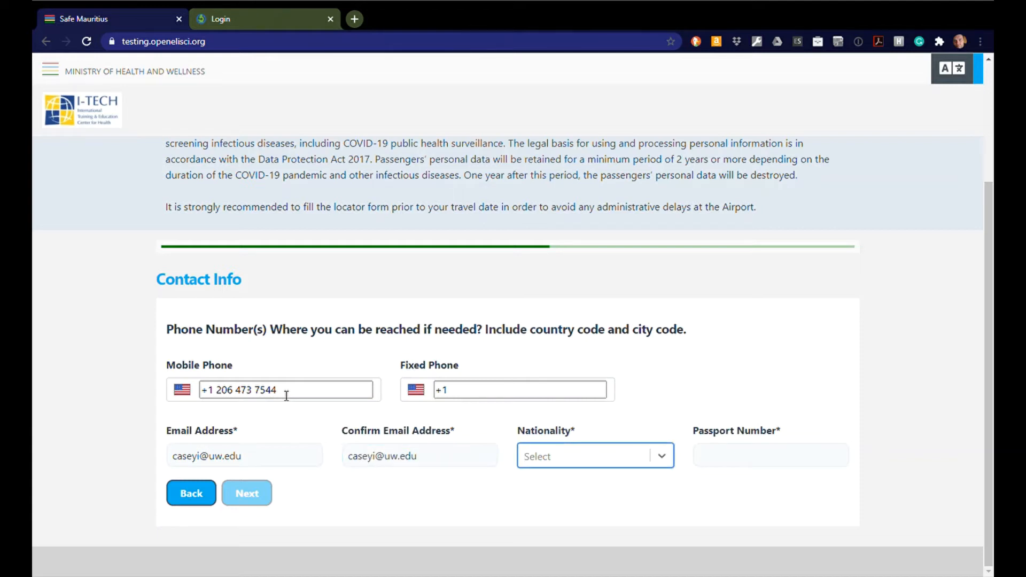
pyautogui.write('Unu')
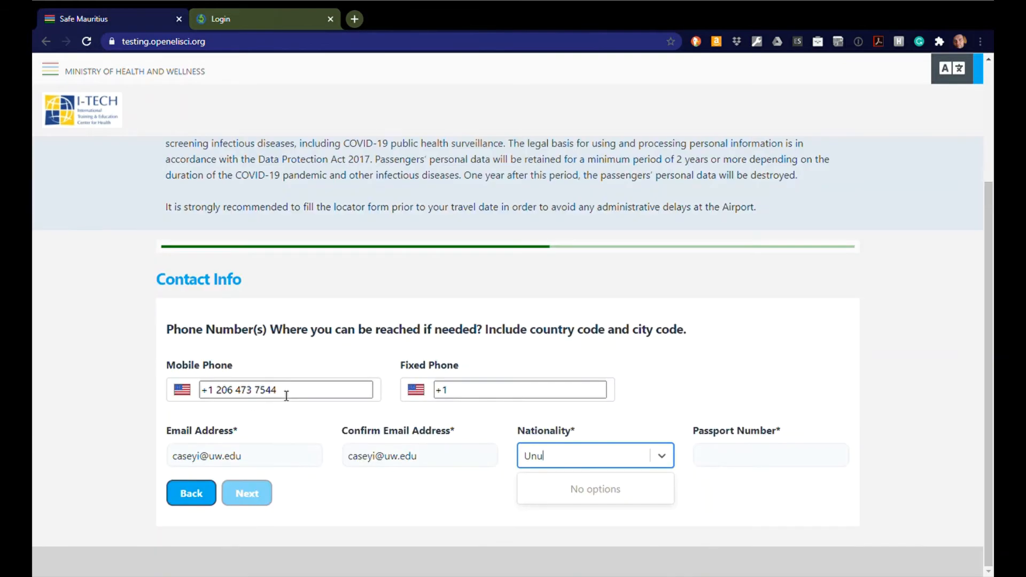
pyautogui.press('BackSpace')
pyautogui.write('ited')
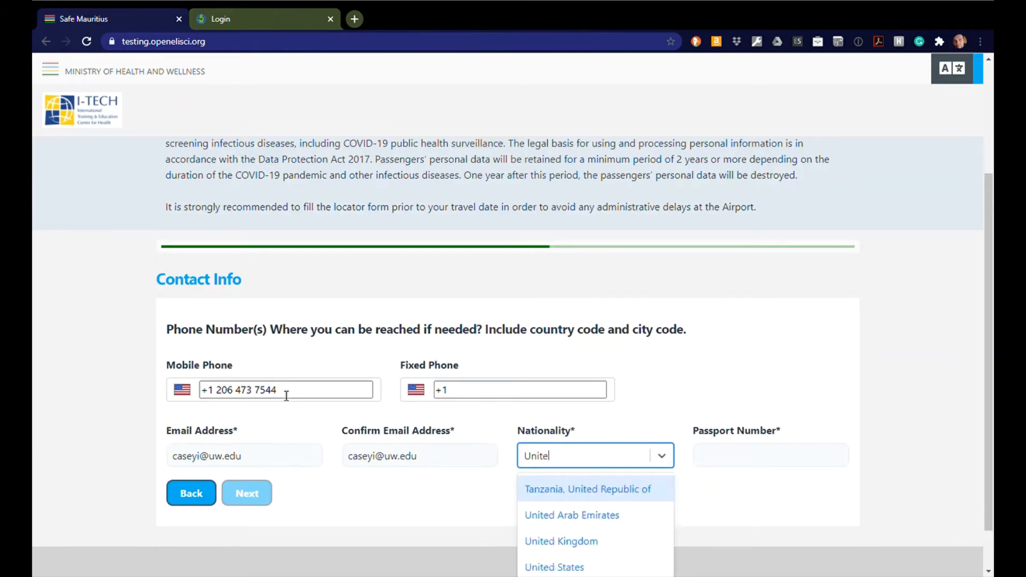
pyautogui.press('Down')
pyautogui.press('Down')
pyautogui.press('Down')
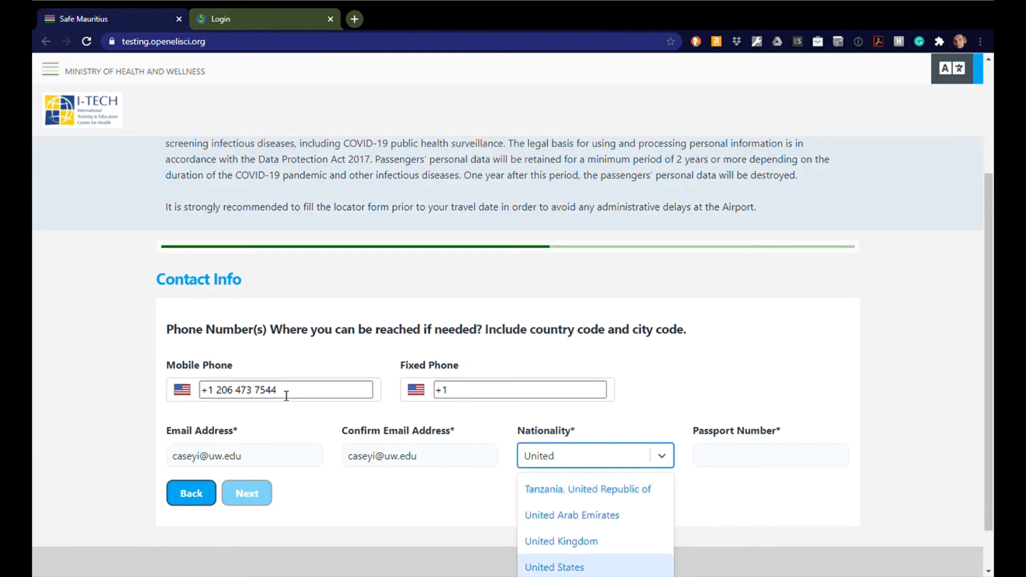
pyautogui.press('Return')
pyautogui.press('Tab')
pyautogui.write('A')
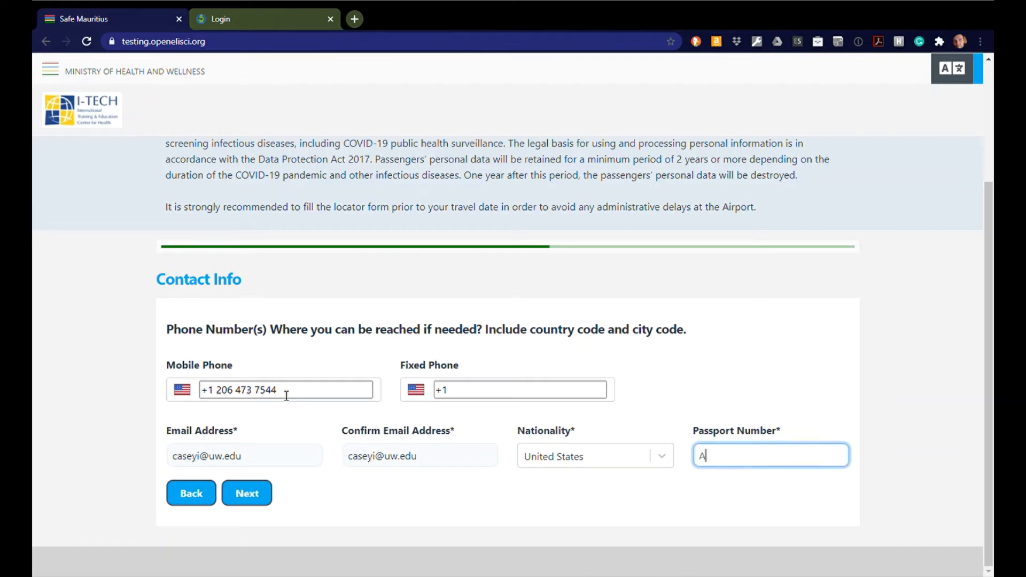
pyautogui.write('BCUSA123456')
# Step: Continue to Addresses and enter the permanent street address
pyautogui.click(246, 494)
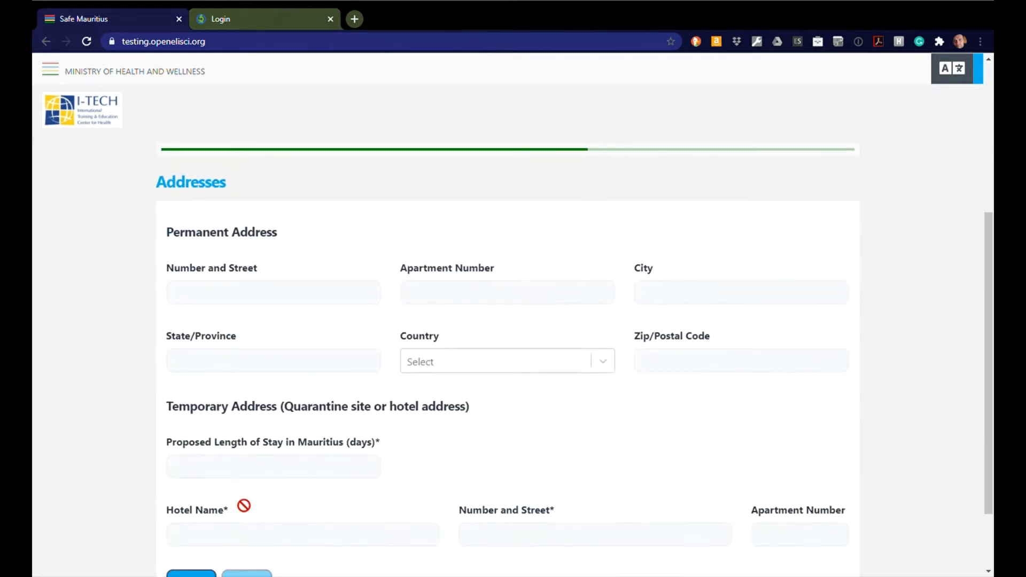
pyautogui.click(259, 296)
pyautogui.click(149, 256)
pyautogui.click(209, 298)
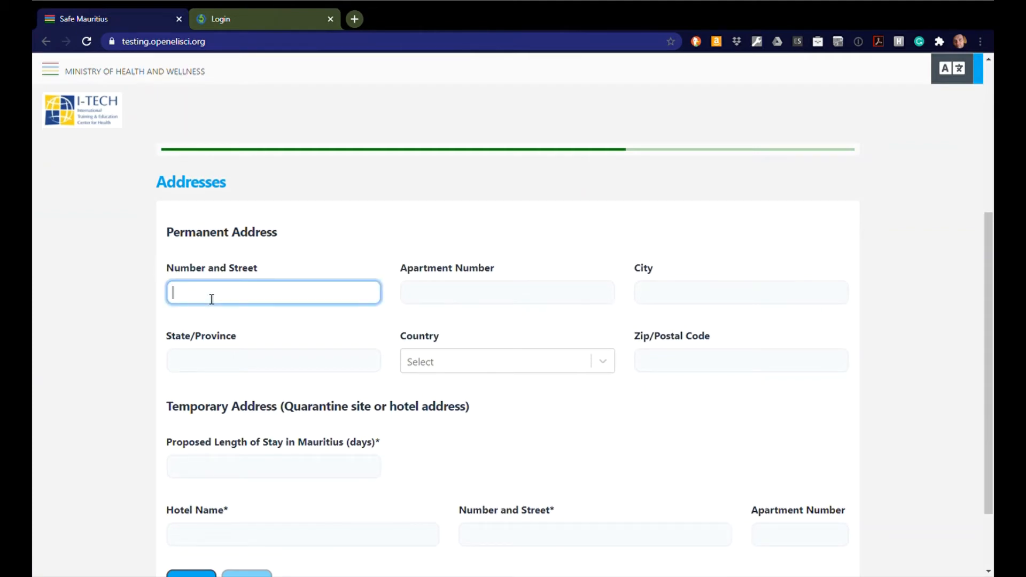
pyautogui.write('123465 Demo St')
pyautogui.press('Tab')
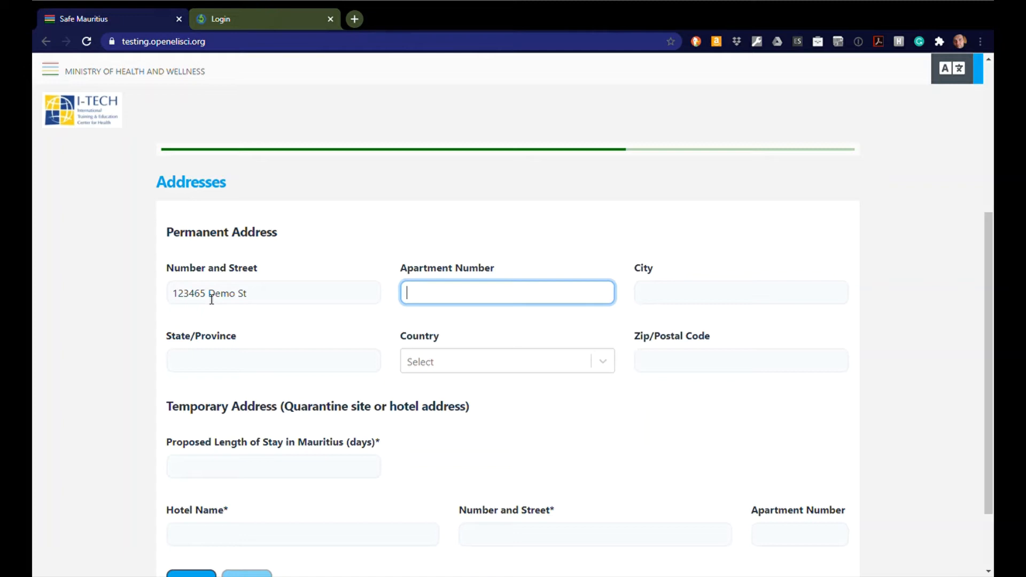
# Step: Fill in apartment 1, city Seattle, state WA, country United States and the zip code
pyautogui.write('1')
pyautogui.press('Tab')
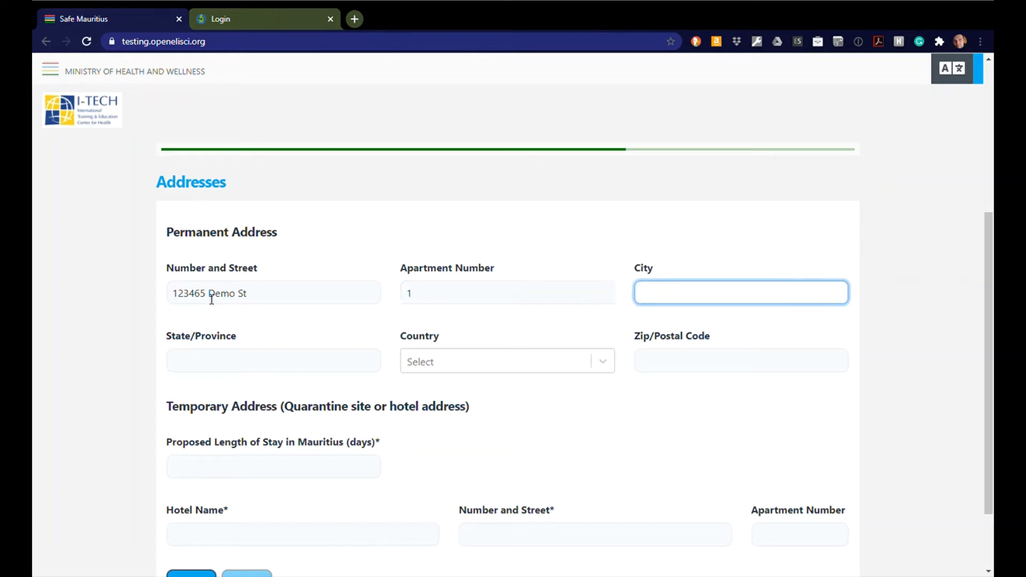
pyautogui.write('Seattle')
pyautogui.press('Tab')
pyautogui.write('WA')
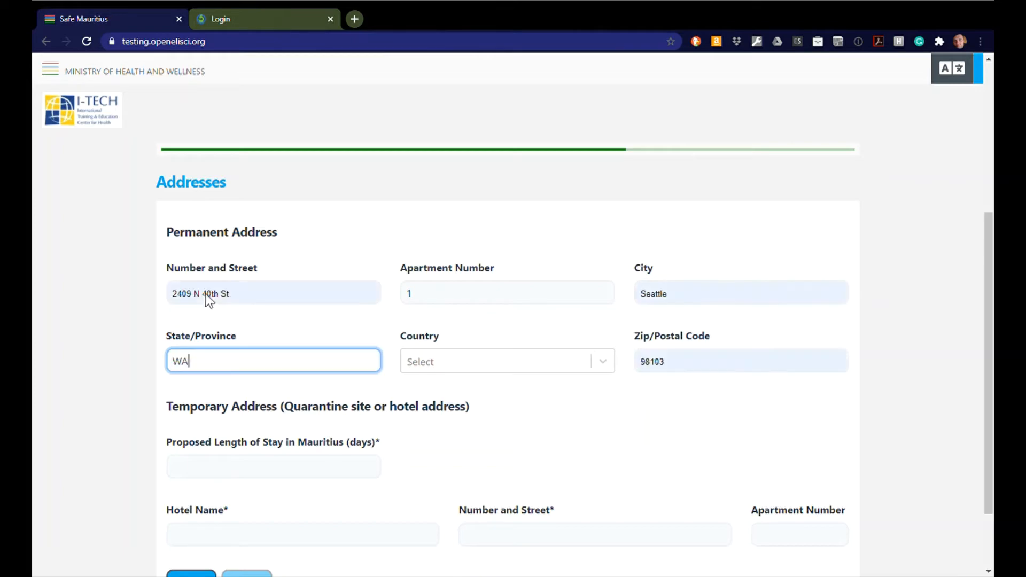
pyautogui.press('Tab')
pyautogui.write('United s')
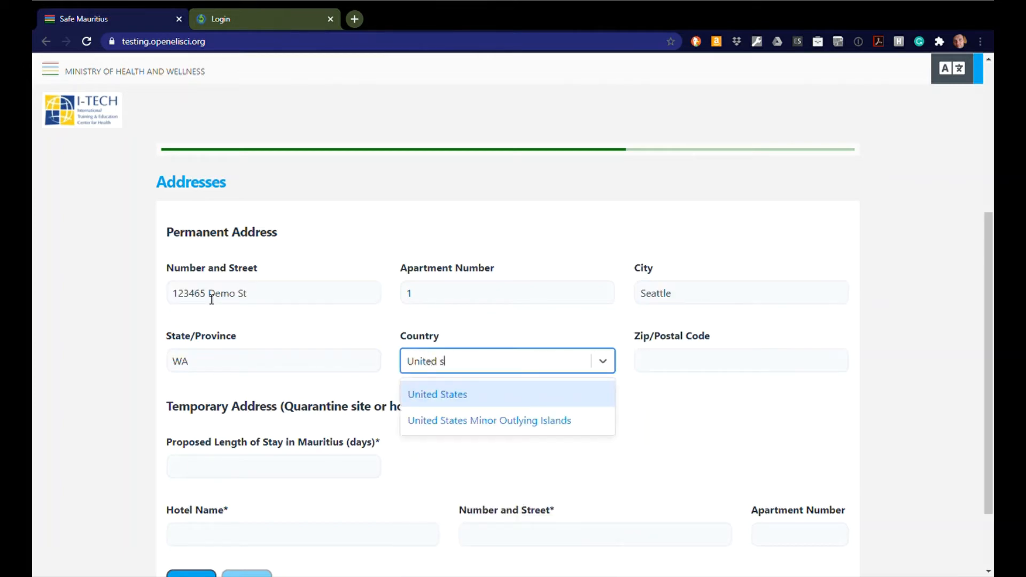
pyautogui.press('Return')
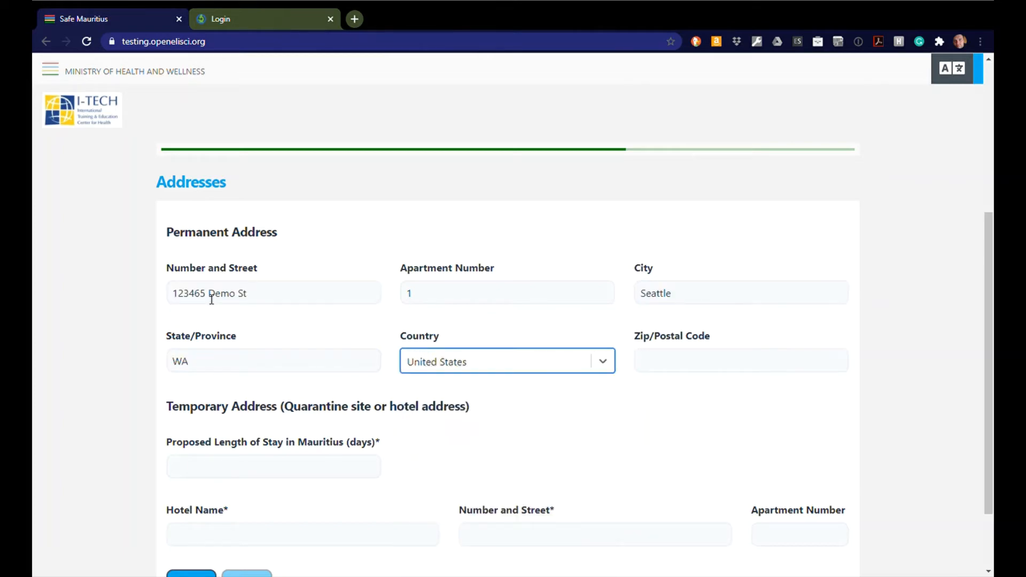
pyautogui.press('Tab')
pyautogui.write('98012')
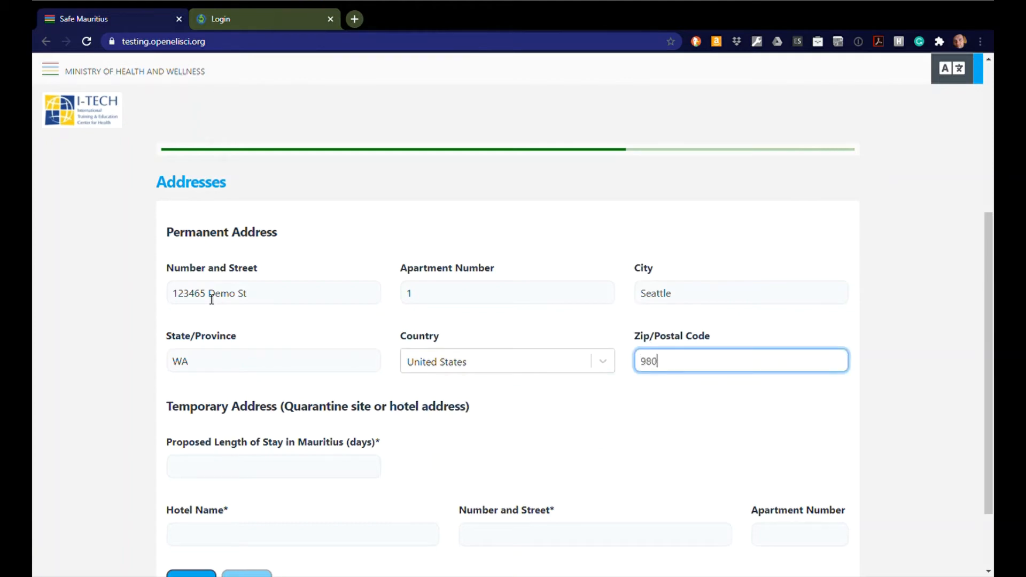
pyautogui.press('BackSpace')
pyautogui.press('BackSpace')
pyautogui.press('BackSpace')
pyautogui.write('103')
pyautogui.press('Tab')
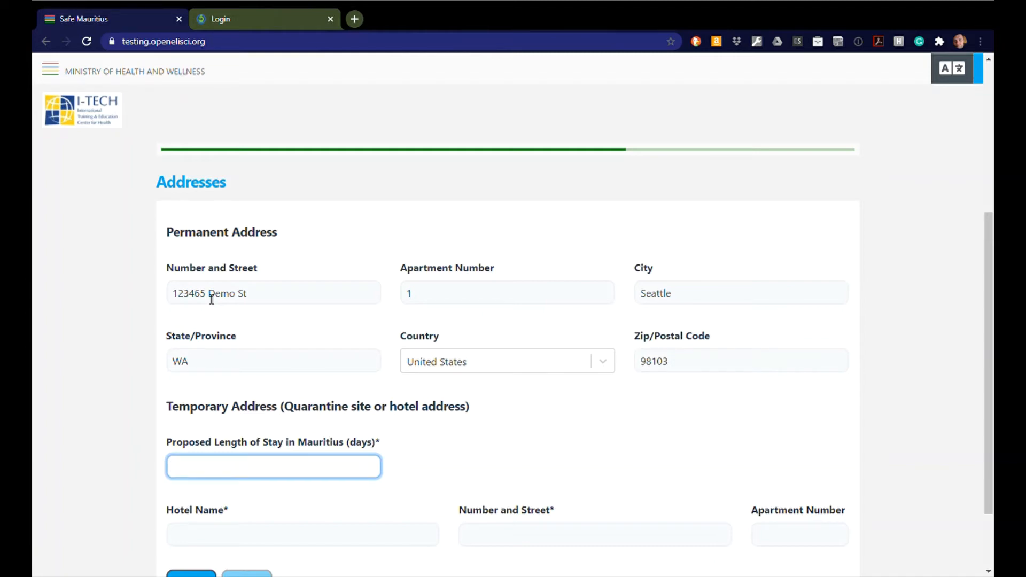
# Step: Enter a 59-day stay at Hotel St Beach with its street address, then continue
pyautogui.write('59')
pyautogui.press('Tab')
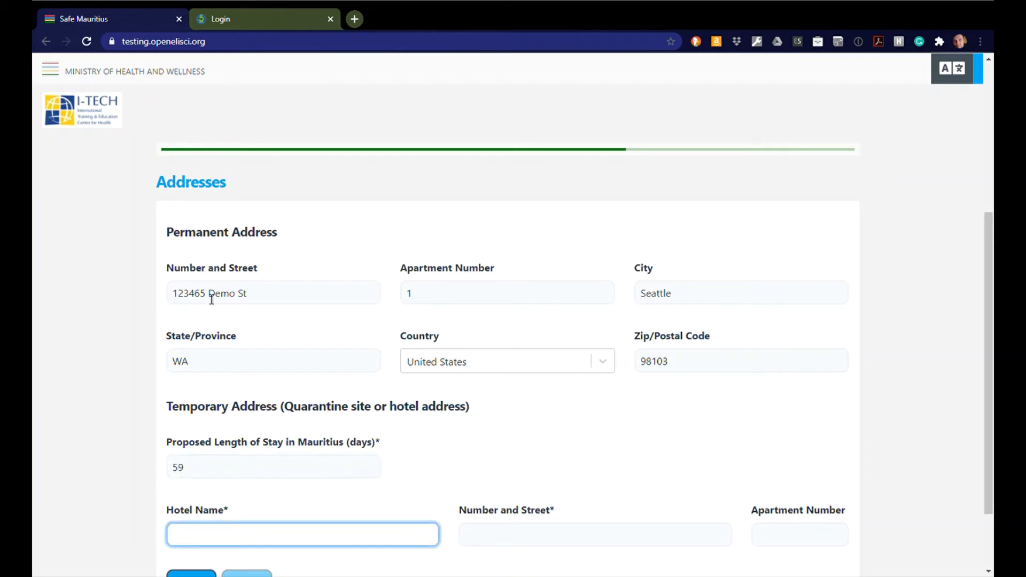
pyautogui.write('Hotel St Beach')
pyautogui.press('Tab')
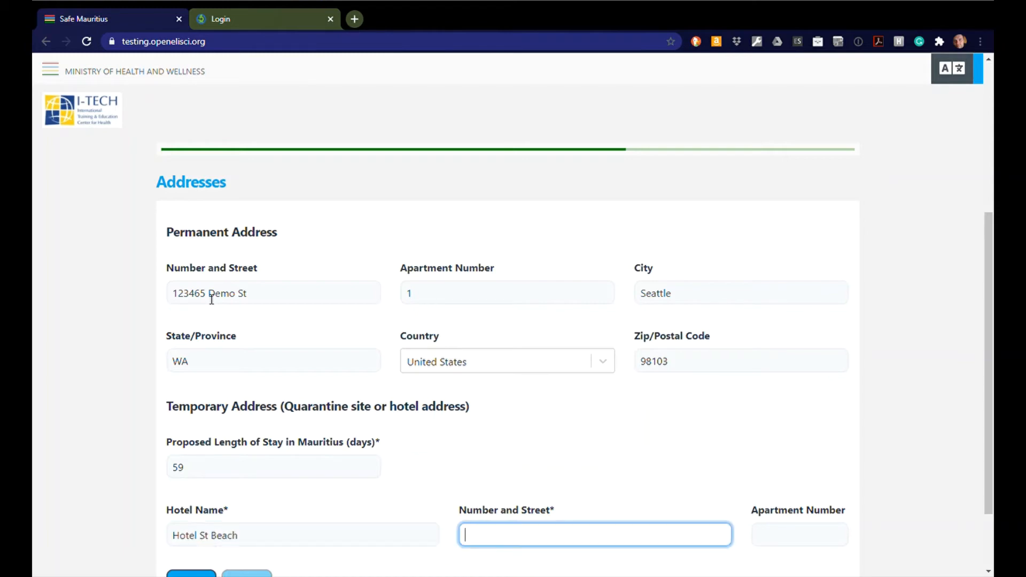
pyautogui.write('123 Beac')
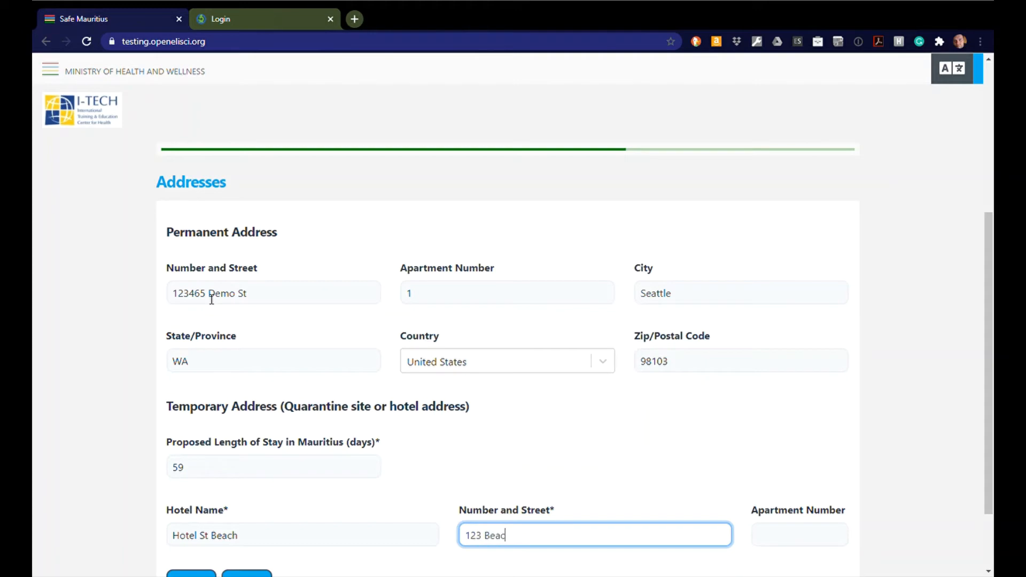
pyautogui.write('h St')
pyautogui.press('Tab')
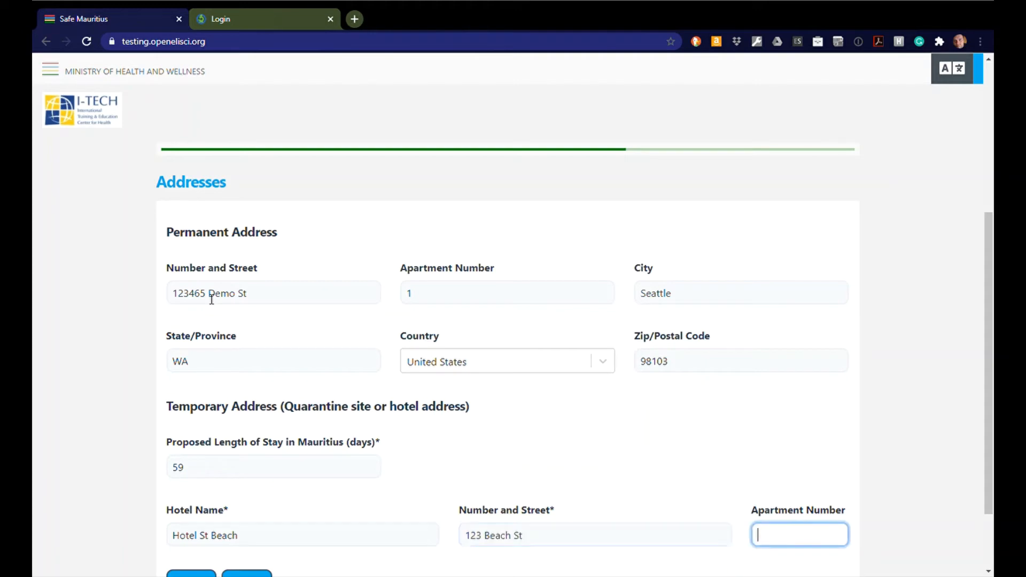
pyautogui.scroll(-2, 567, 431)
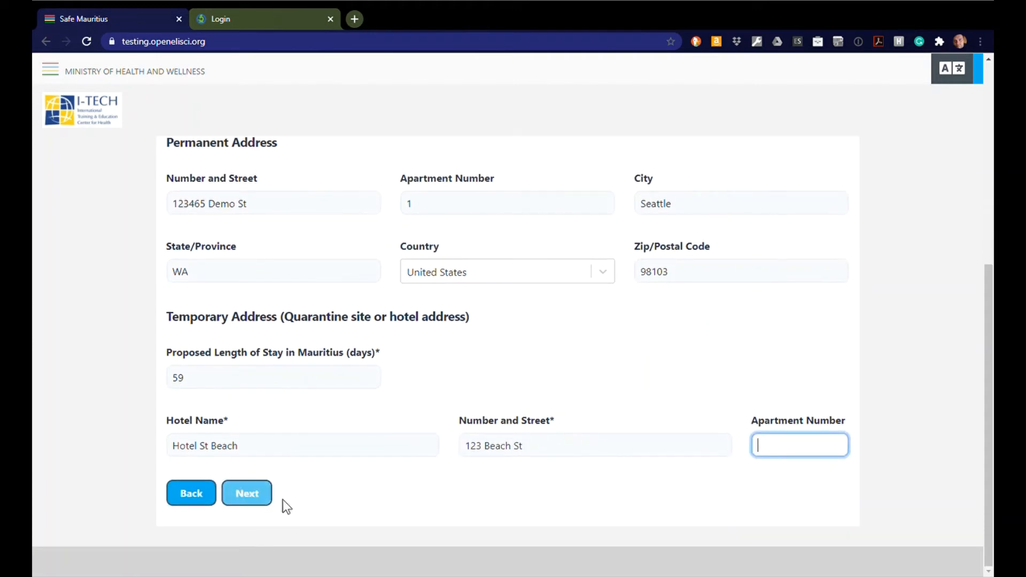
pyautogui.click(259, 491)
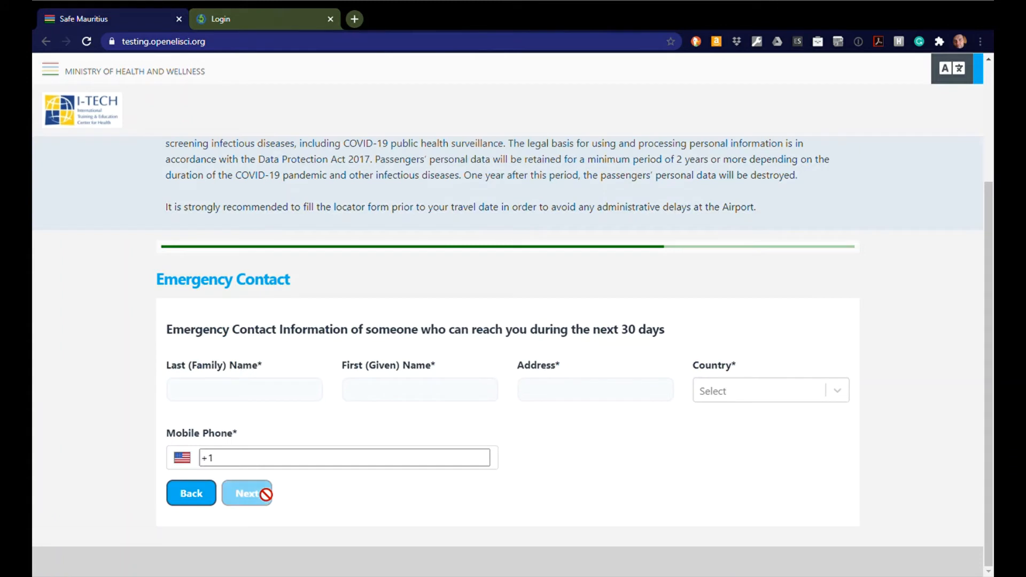
# Step: Enter the emergency contact's last name, first name and street address
pyautogui.click(287, 402)
pyautogui.write('Dem')
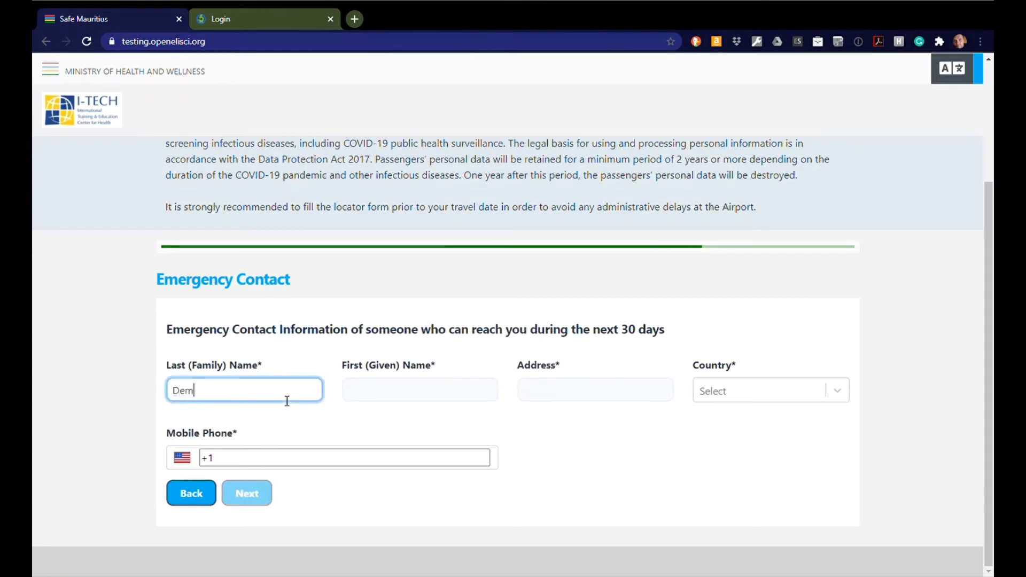
pyautogui.write('oFamily')
pyautogui.press('Tab')
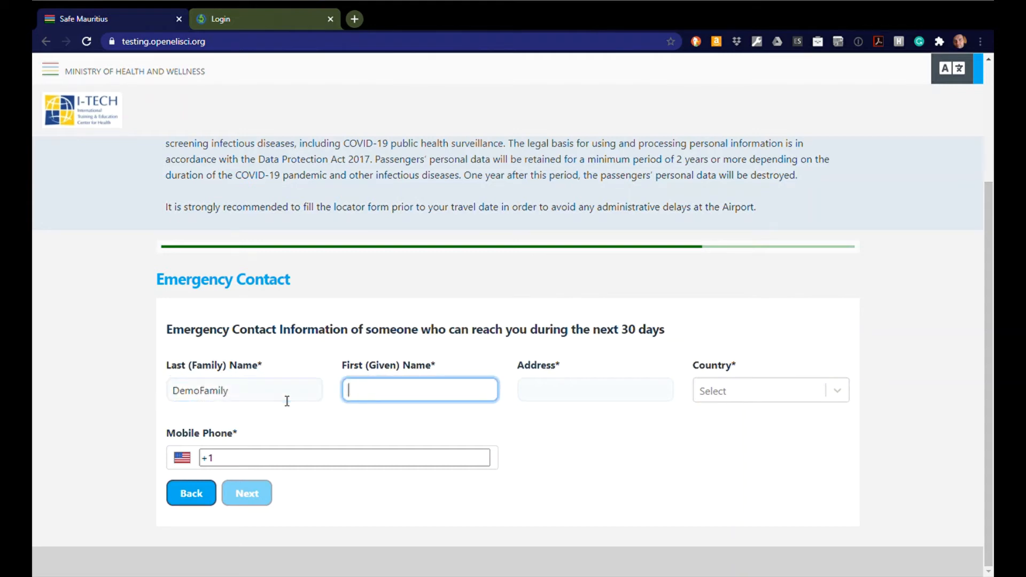
pyautogui.write('Demoperson')
pyautogui.press('Tab')
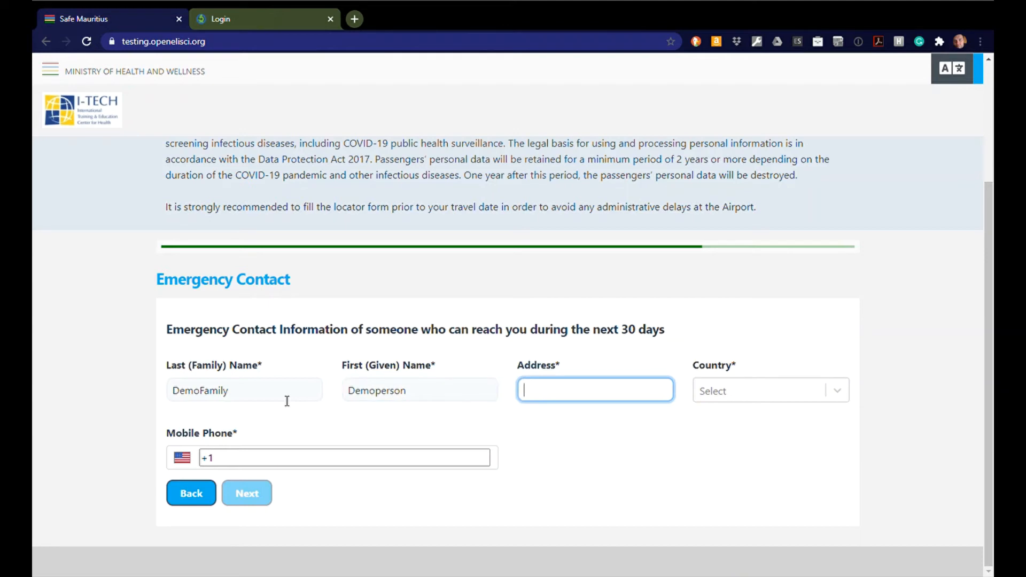
pyautogui.write('132 demo street')
# Step: Set the contact's country to Canada, enter their mobile number, and continue
pyautogui.press('Tab')
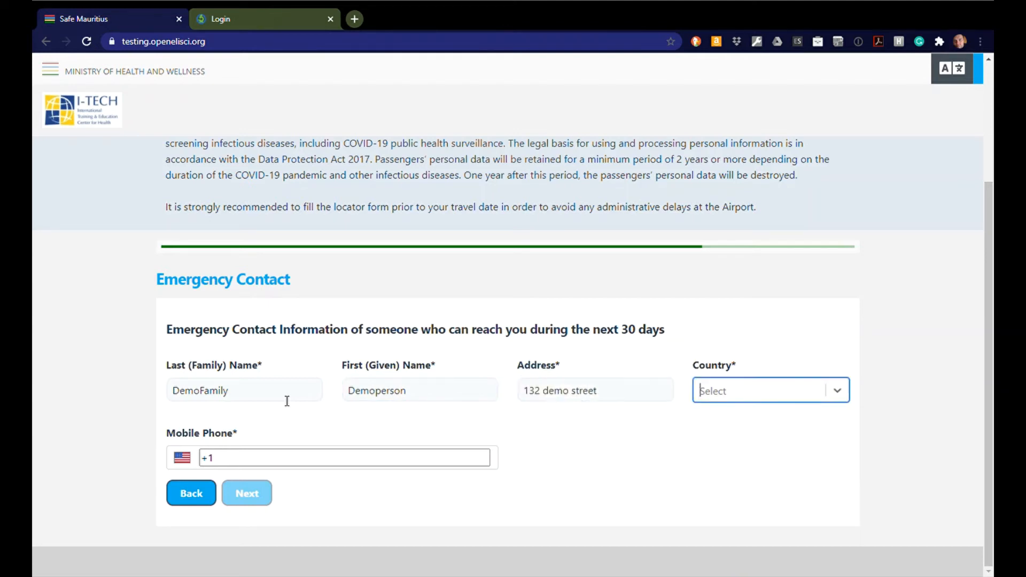
pyautogui.write('Unite')
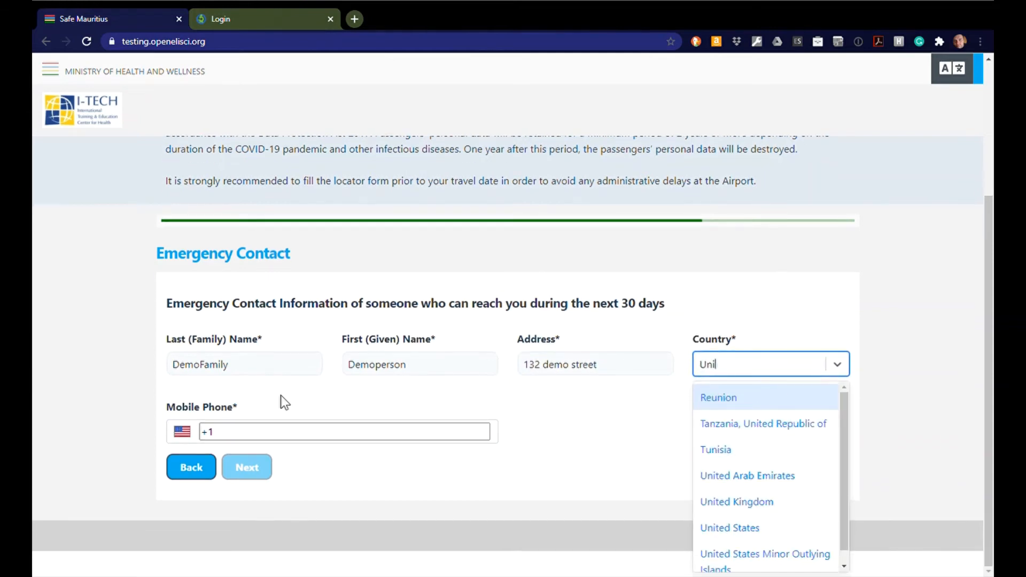
pyautogui.press('BackSpace')
pyautogui.press('BackSpace')
pyautogui.press('BackSpace')
pyautogui.press('BackSpace')
pyautogui.press('BackSpace')
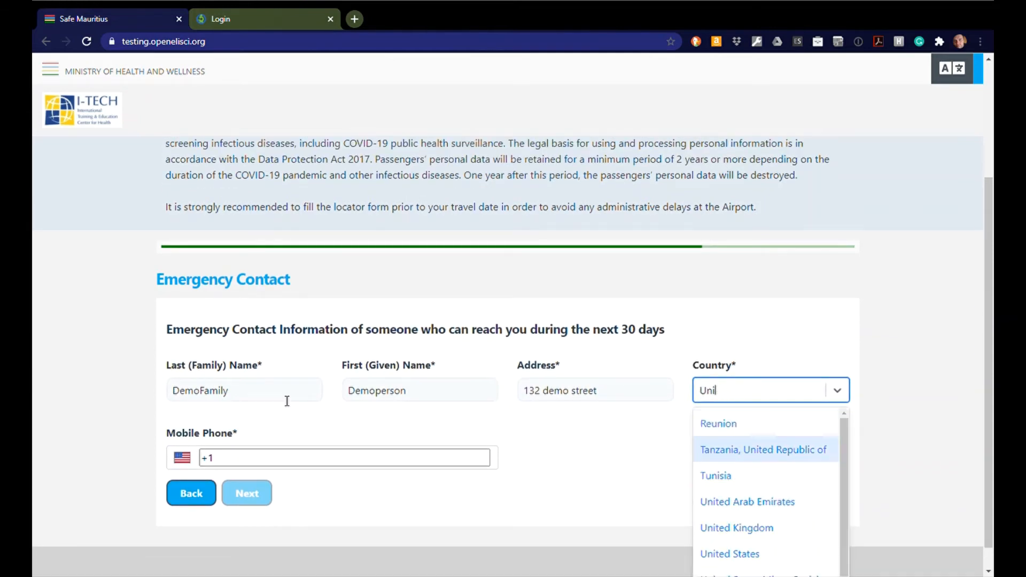
pyautogui.write('Can')
pyautogui.press('Down')
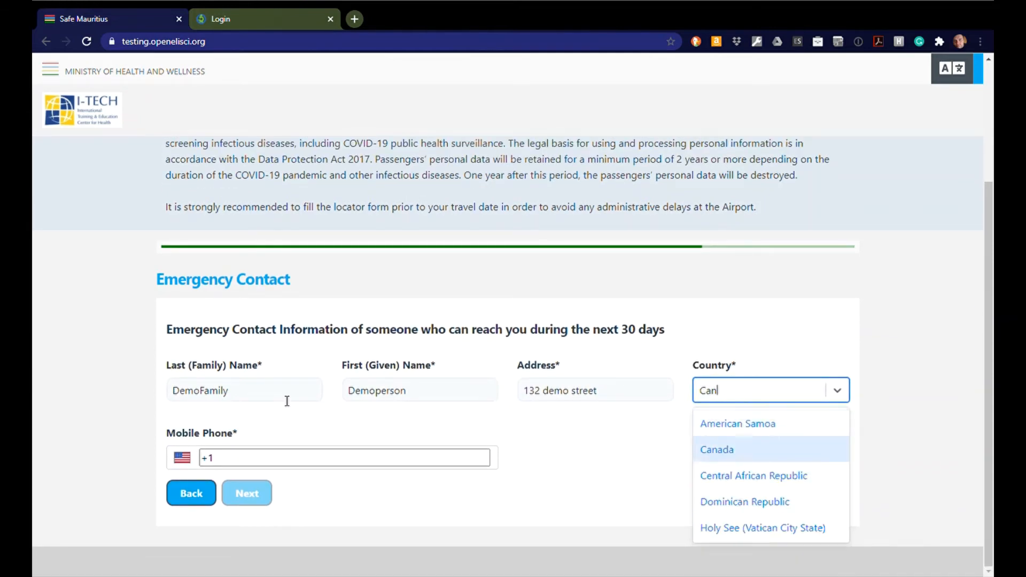
pyautogui.press('Return')
pyautogui.press('Tab')
pyautogui.press('Tab')
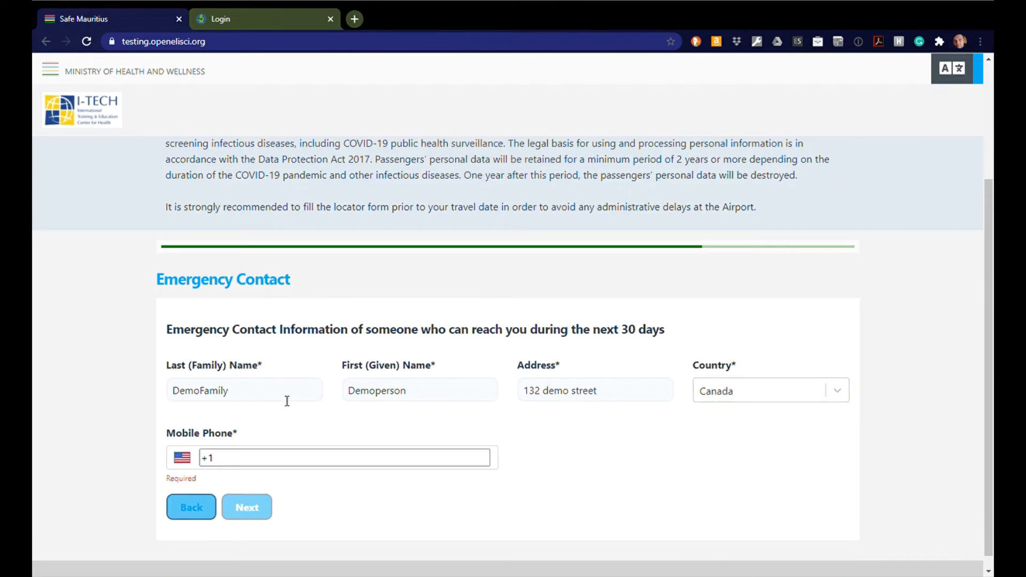
pyautogui.hotkey('shift', 'Tab')
pyautogui.press('Right')
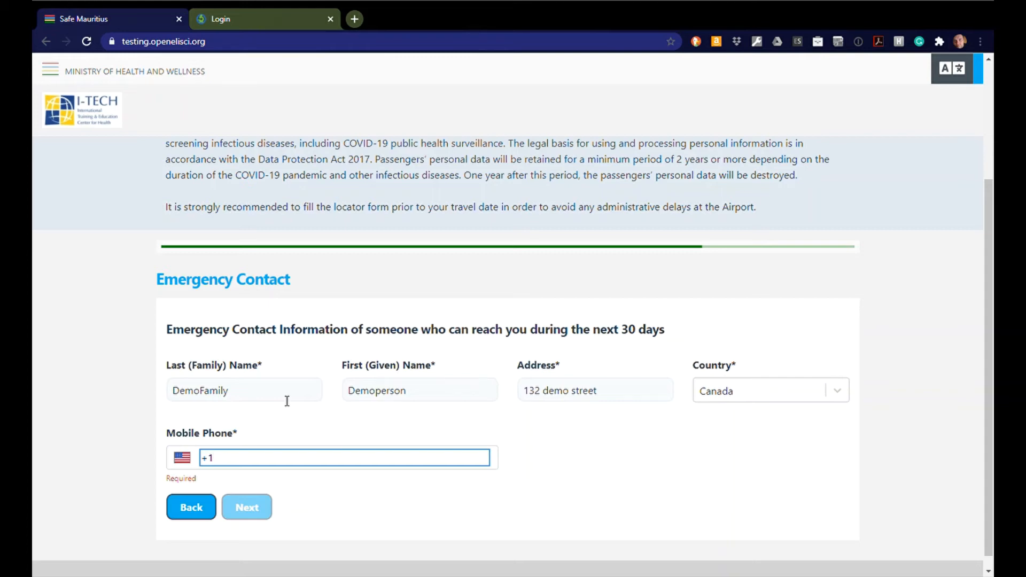
pyautogui.write('555')
pyautogui.press('BackSpace')
pyautogui.press('BackSpace')
pyautogui.press('BackSpace')
pyautogui.press('BackSpace')
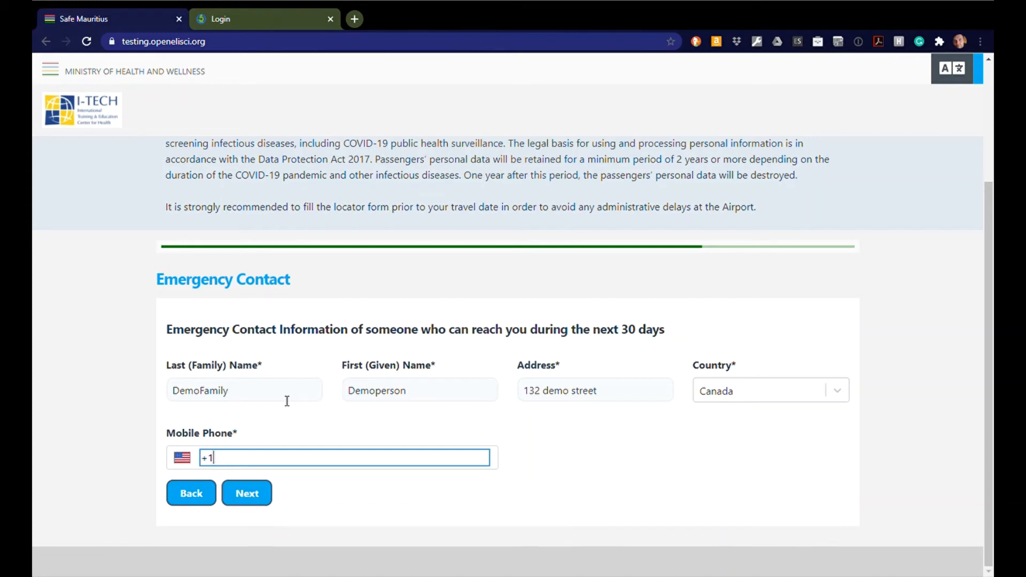
pyautogui.write('32')
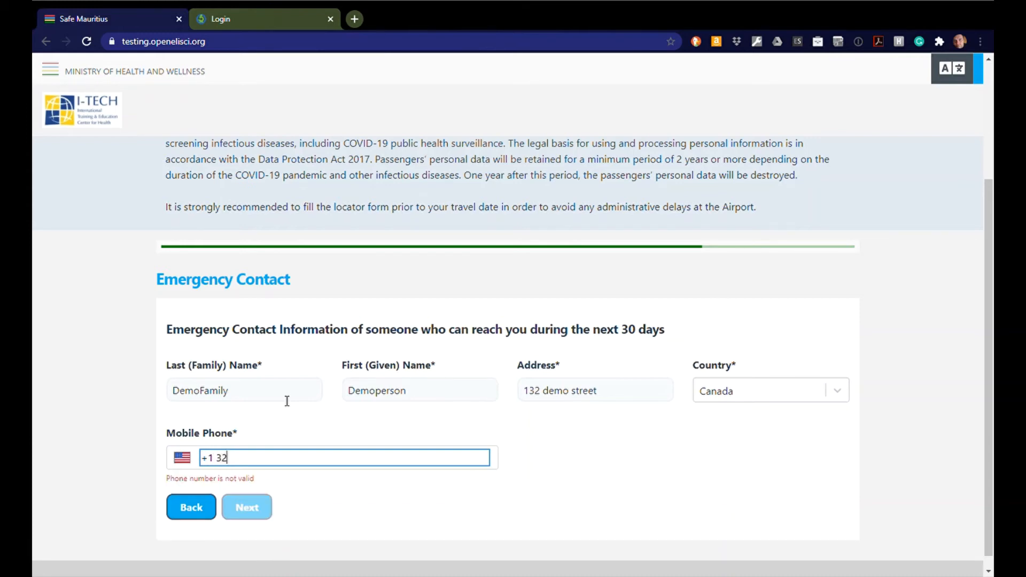
pyautogui.write('1 555 1212')
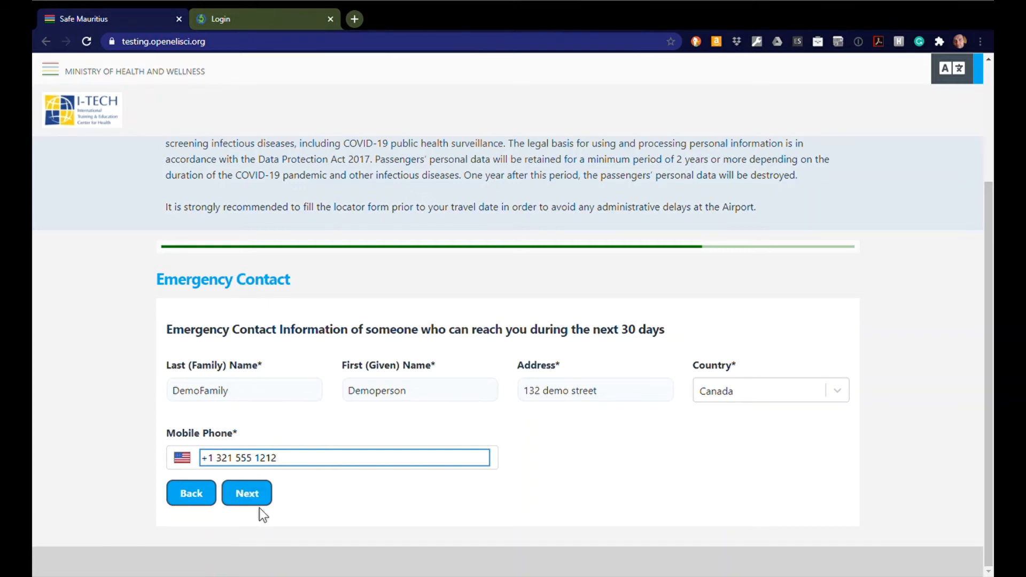
pyautogui.click(262, 494)
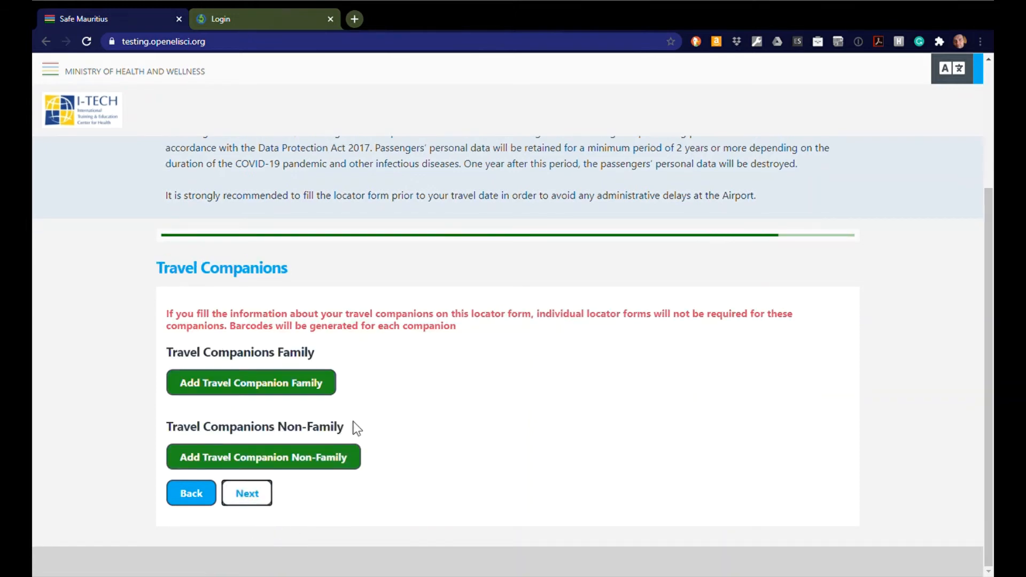
# Step: Add a family travel companion with their first name and sex Female
pyautogui.click(271, 389)
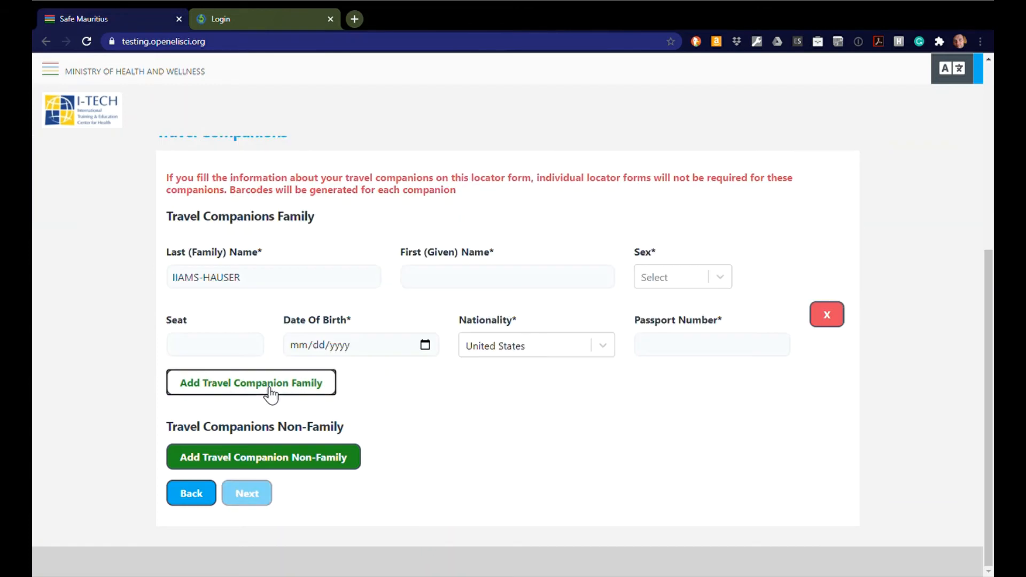
pyautogui.click(463, 281)
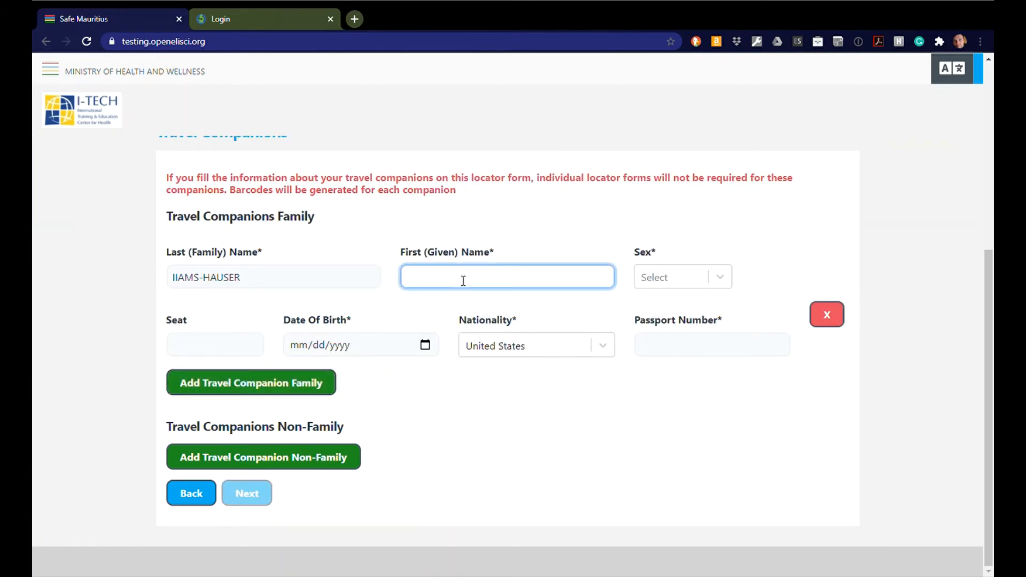
pyautogui.write('Other')
pyautogui.press('Tab')
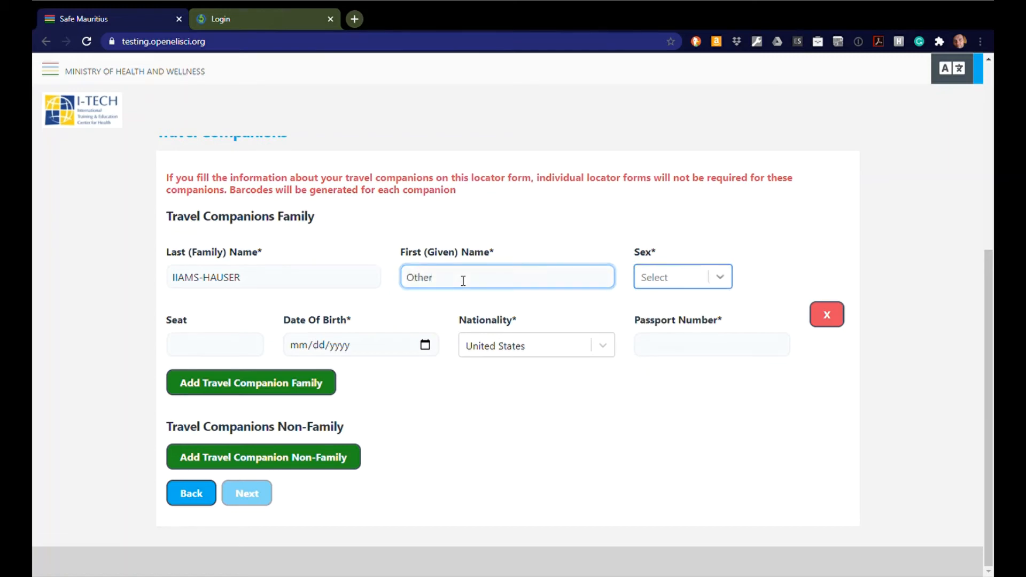
pyautogui.press('Down')
pyautogui.press('Down')
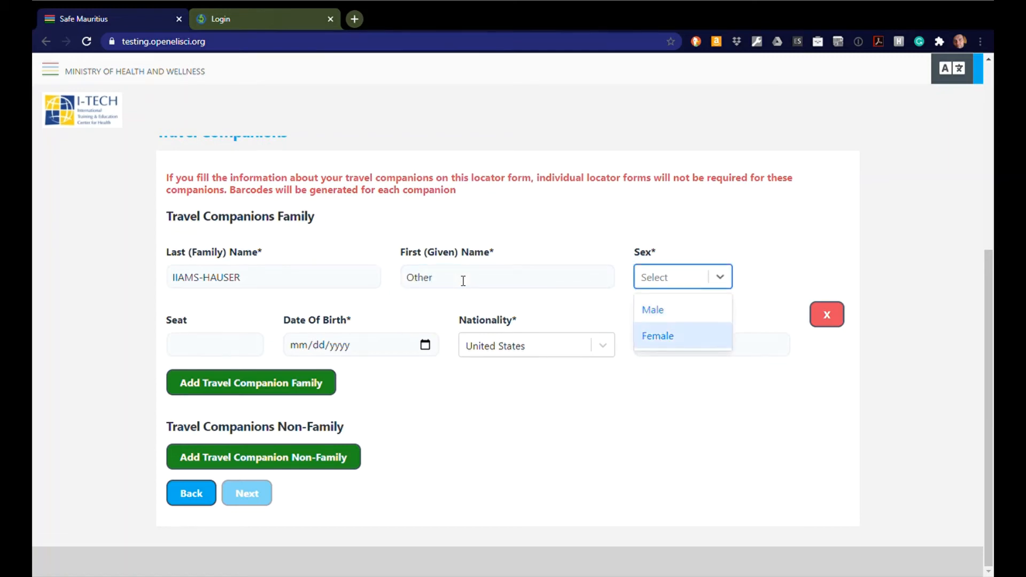
pyautogui.press('Return')
pyautogui.press('Tab')
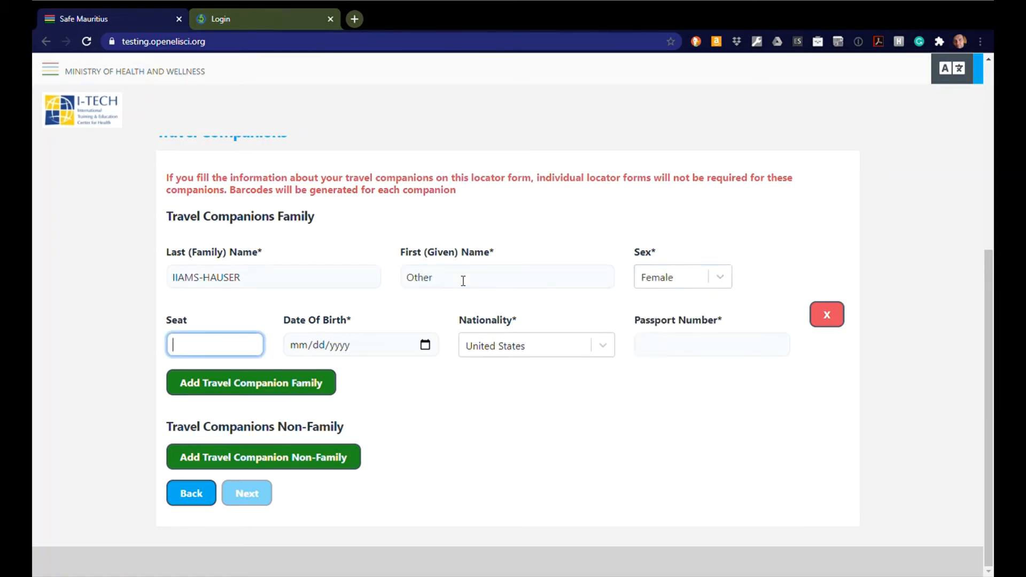
pyautogui.write('1B')
pyautogui.press('Tab')
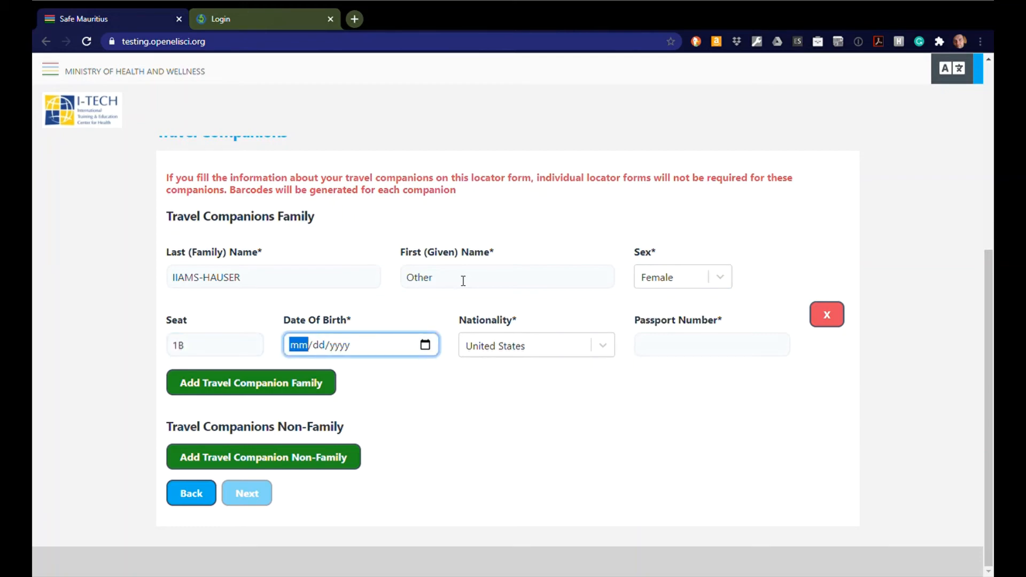
pyautogui.write('08/01/')
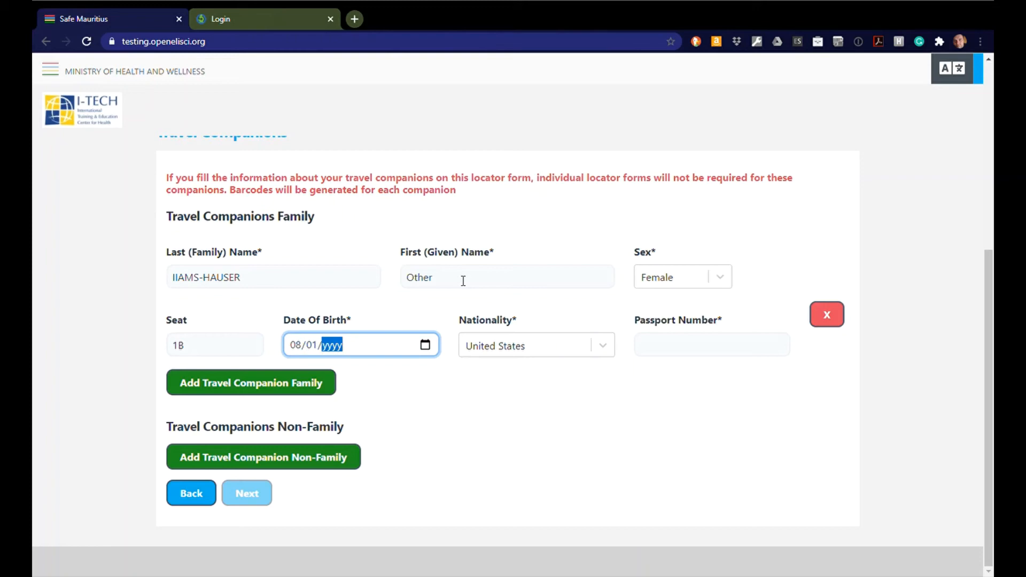
pyautogui.write('1996')
pyautogui.press('Tab')
pyautogui.press('Tab')
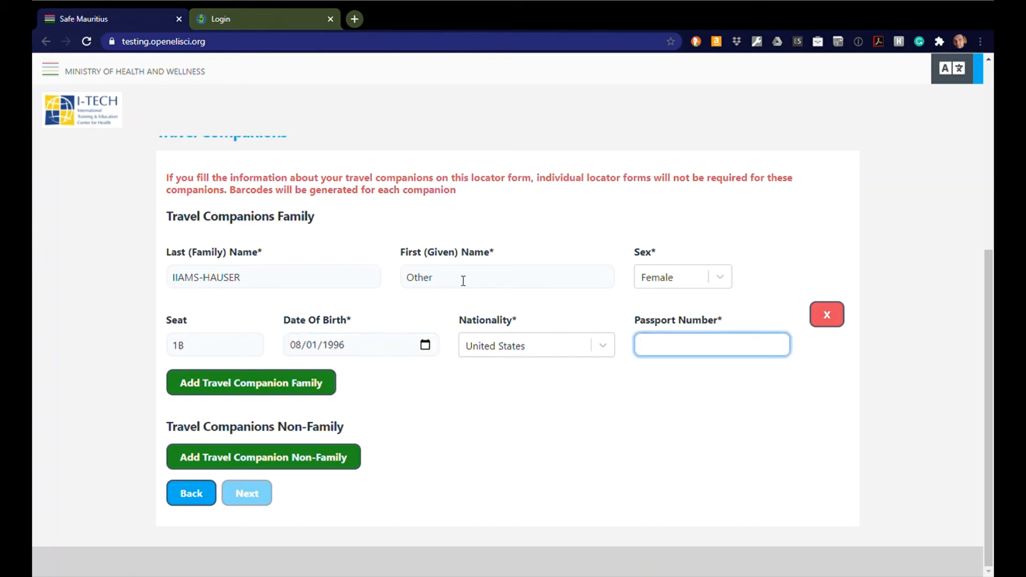
pyautogui.write('ACBUSA')
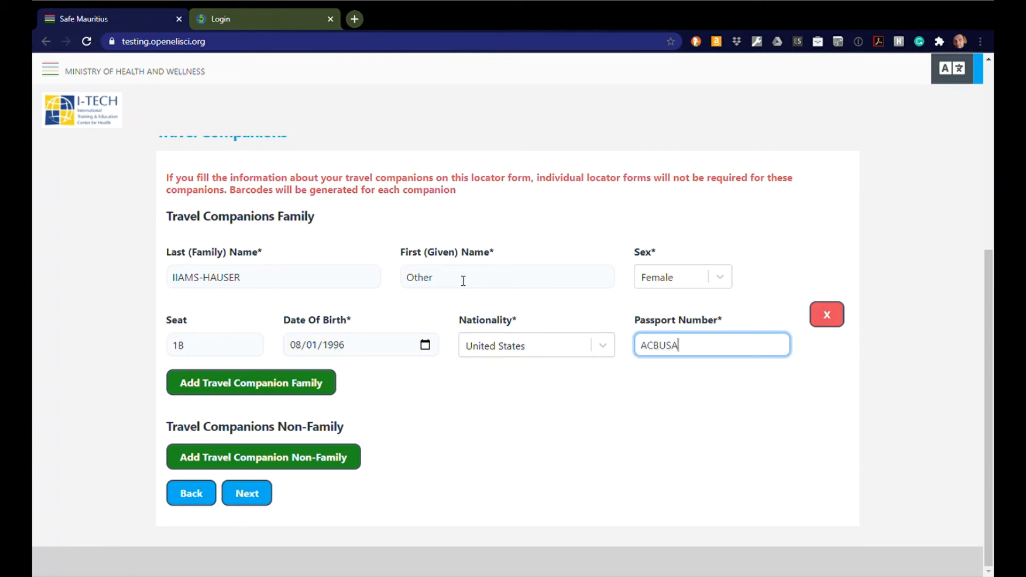
pyautogui.write('987654')
pyautogui.click(332, 463)
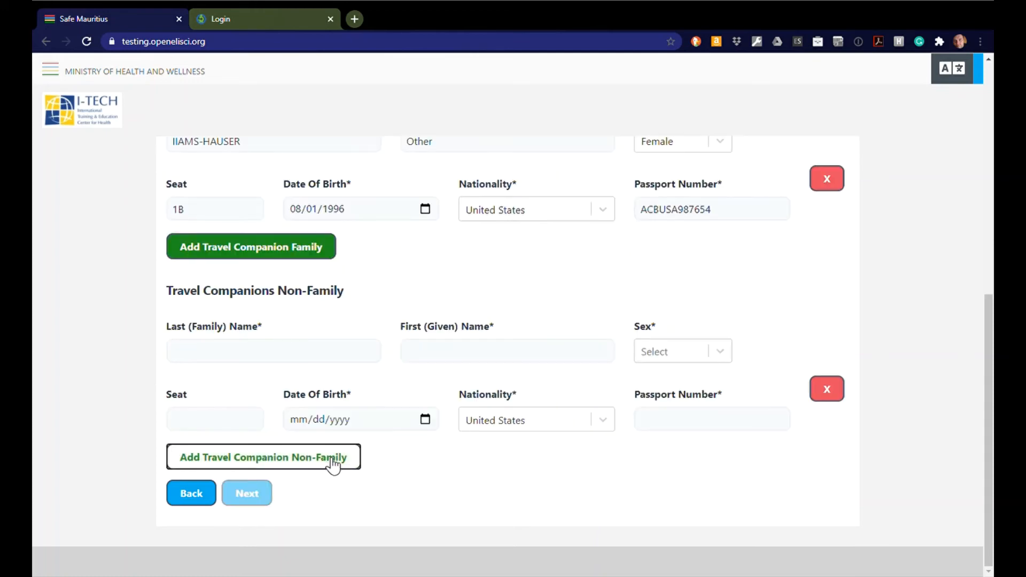
# Step: Enter the non-family companion's family and first names and choose sex Male
pyautogui.click(305, 357)
pyautogui.write('Person')
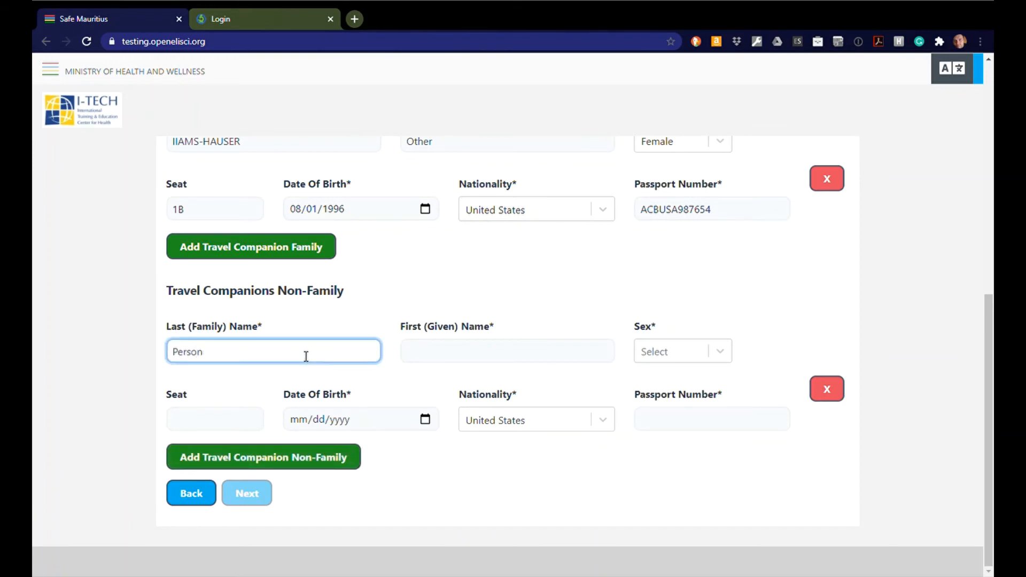
pyautogui.press('Tab')
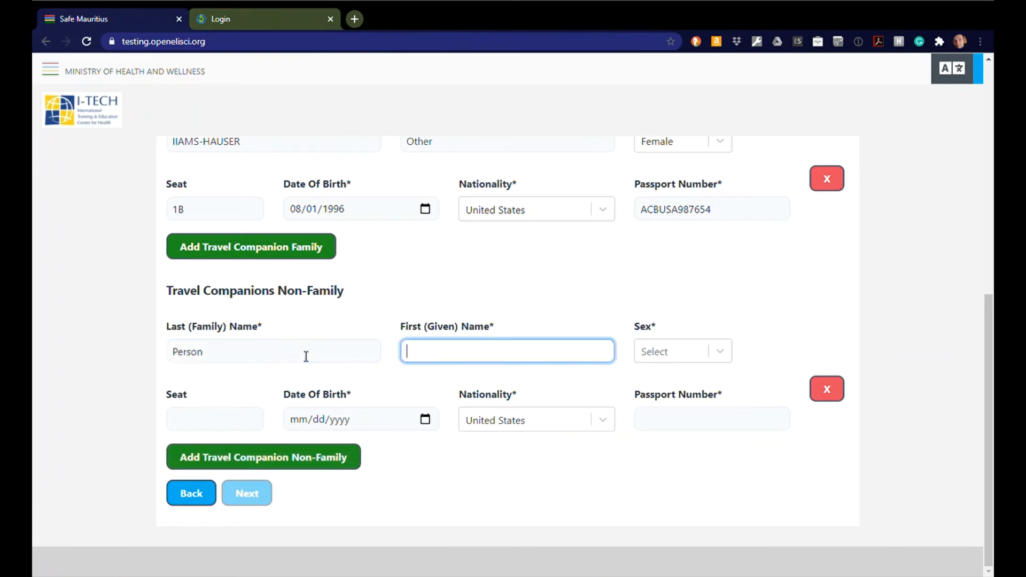
pyautogui.write('Other')
pyautogui.press('Tab')
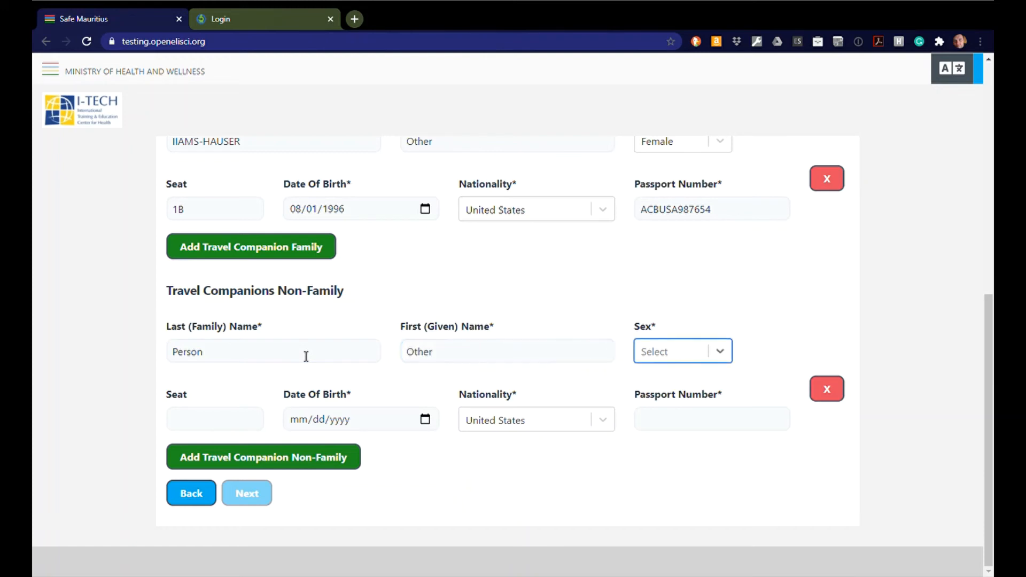
pyautogui.press('Tab')
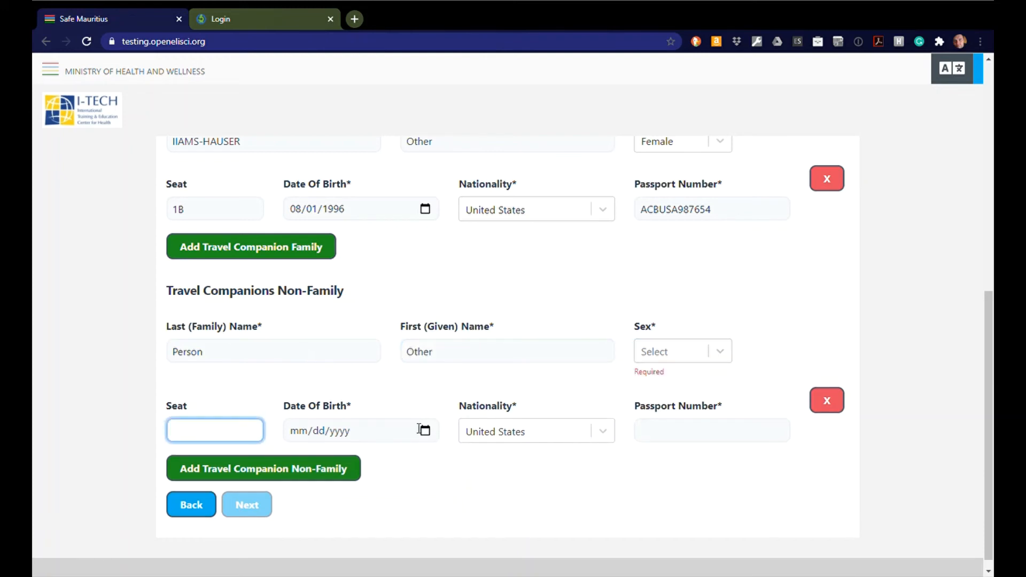
pyautogui.click(694, 362)
pyautogui.click(681, 385)
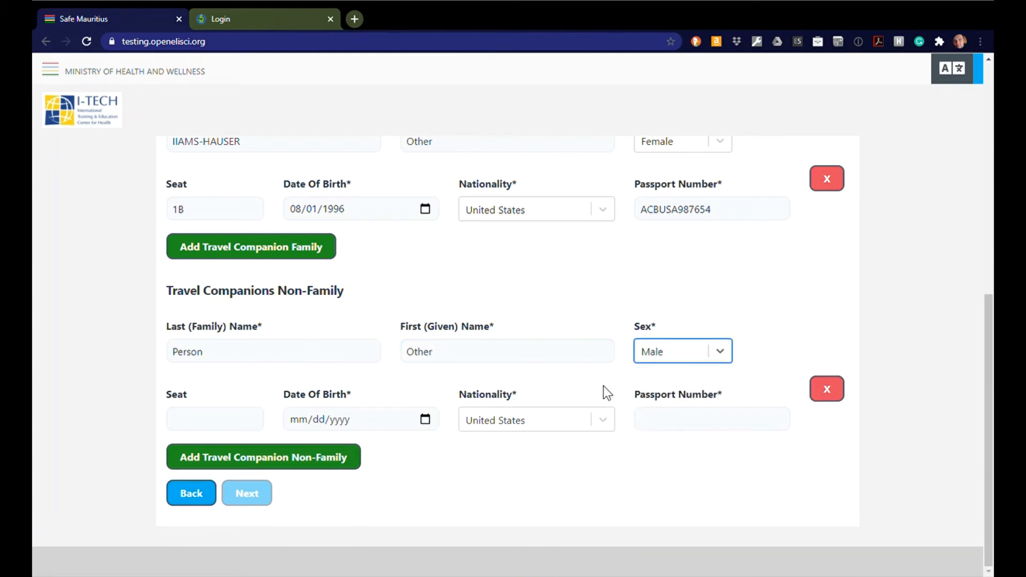
# Step: Set the companion's seat 1F, birth date 01/01/1988, and type their passport number
pyautogui.click(232, 422)
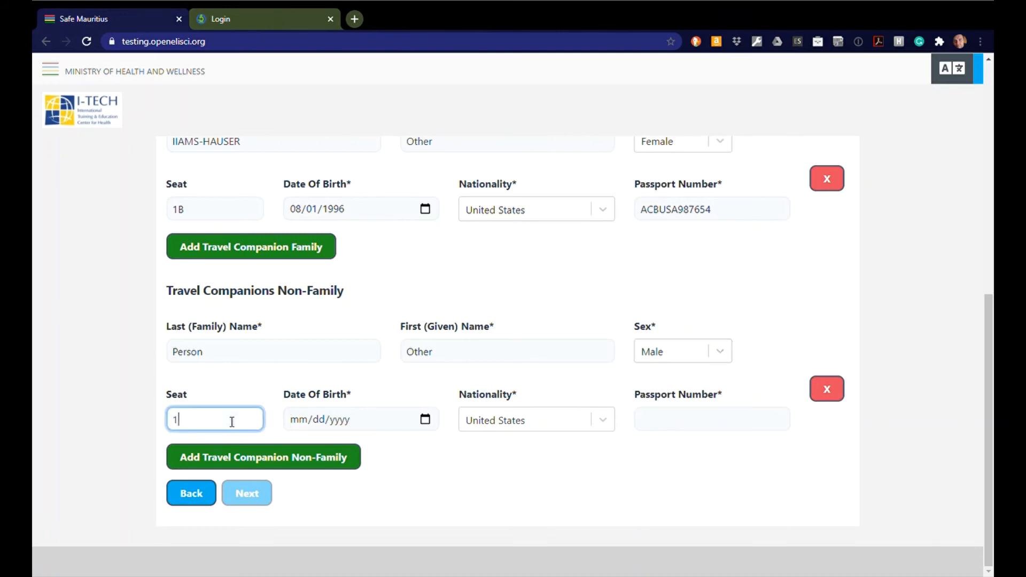
pyautogui.write('1F')
pyautogui.press('Tab')
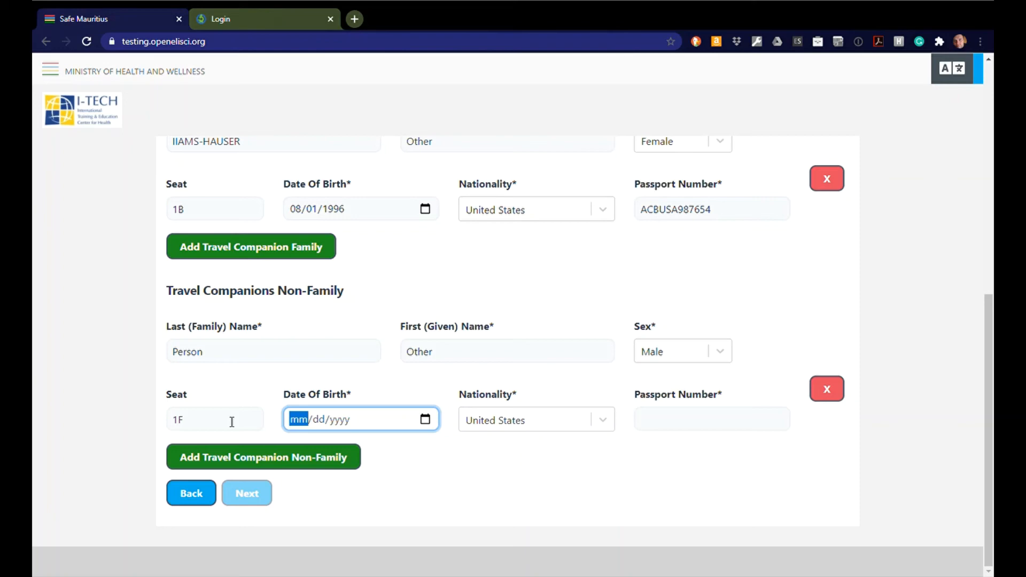
pyautogui.write('011')
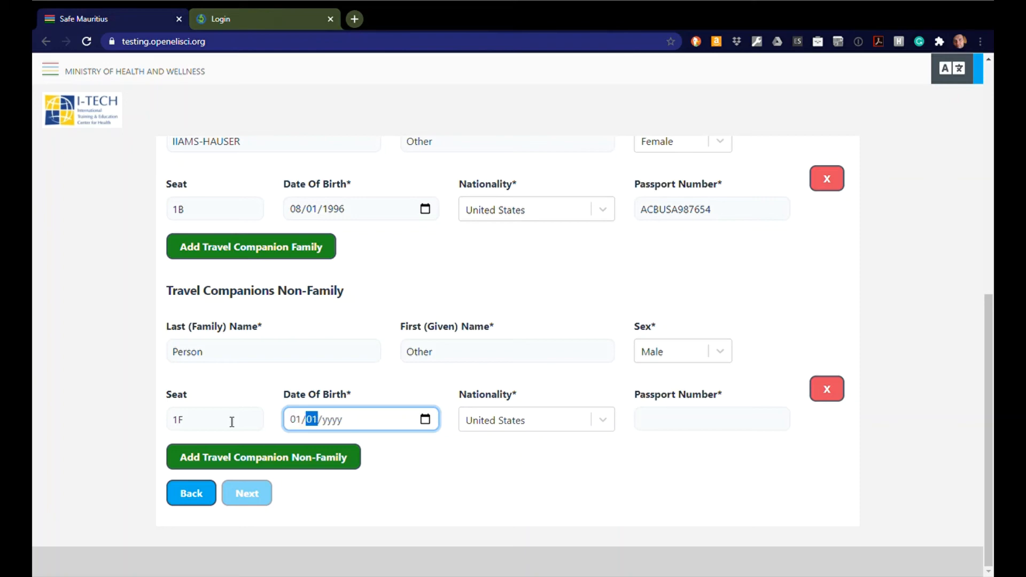
pyautogui.press('Tab')
pyautogui.write('1')
pyautogui.write('988')
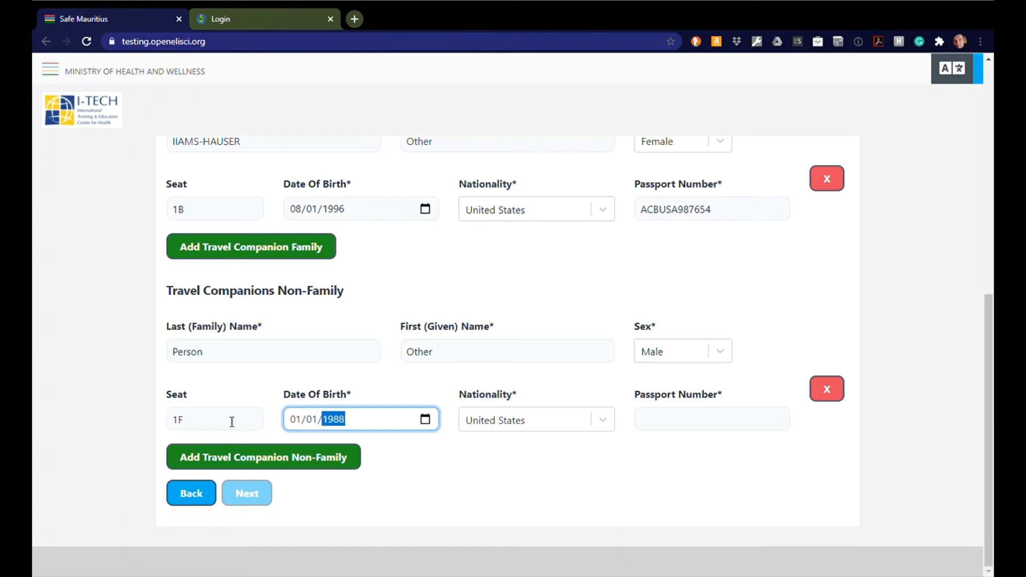
pyautogui.press('Tab')
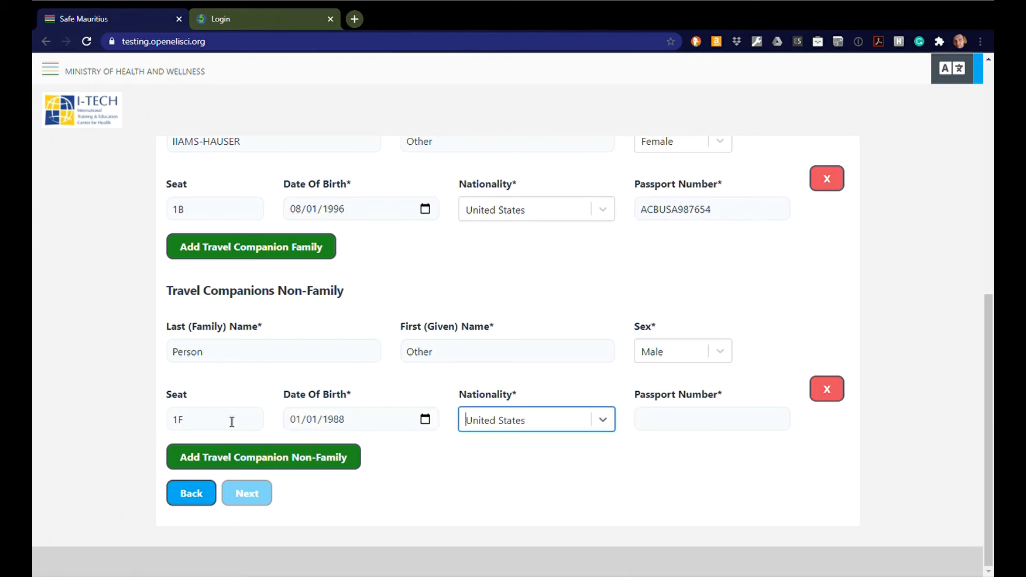
pyautogui.press('Tab')
pyautogui.write('A')
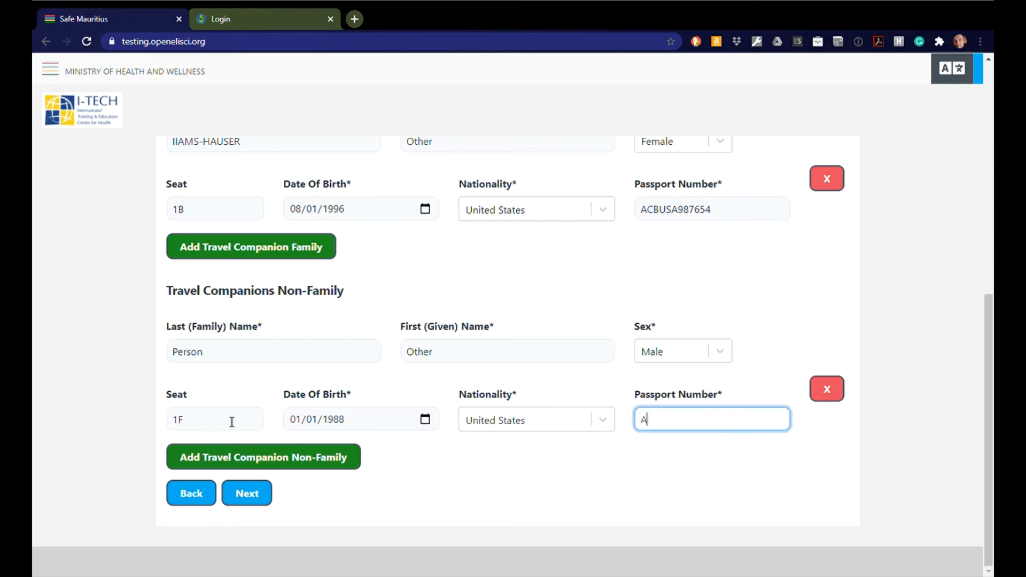
pyautogui.write('BCUSA654321')
# Step: Review the confirmation page, tick the declaration that the information is true, and submit the form
pyautogui.click(244, 492)
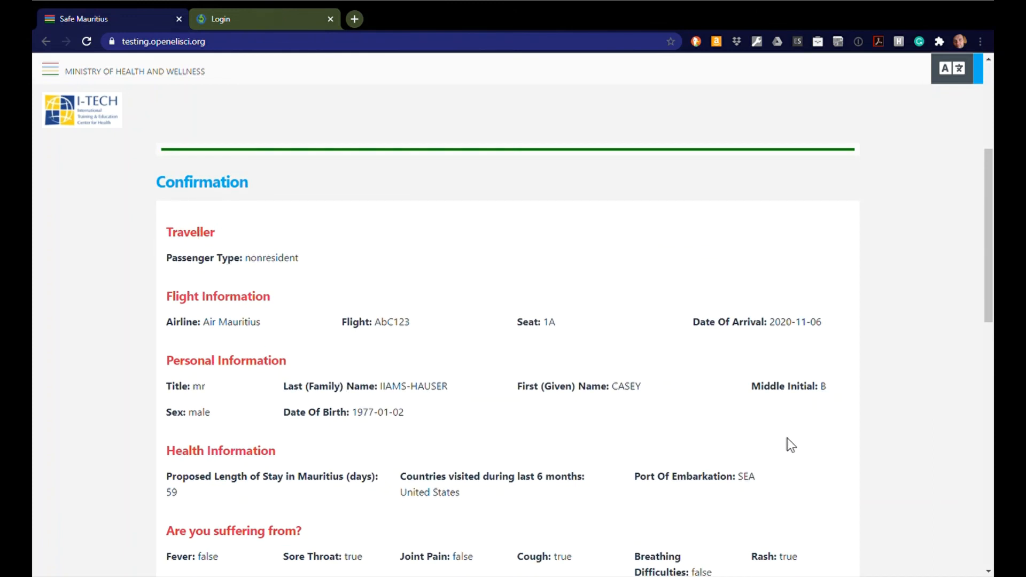
pyautogui.scroll(-7, 787, 439)
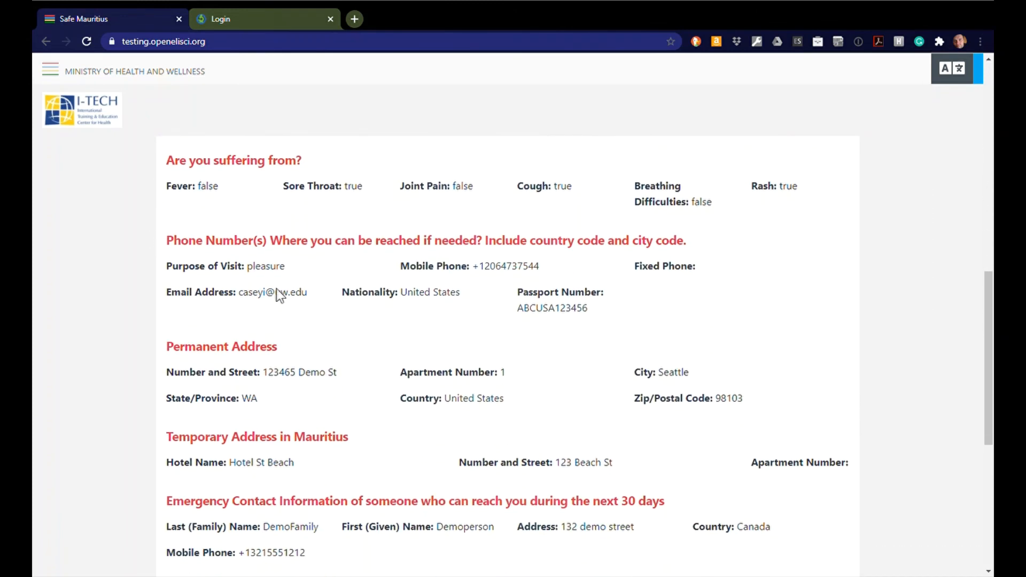
pyautogui.scroll(-7, 791, 539)
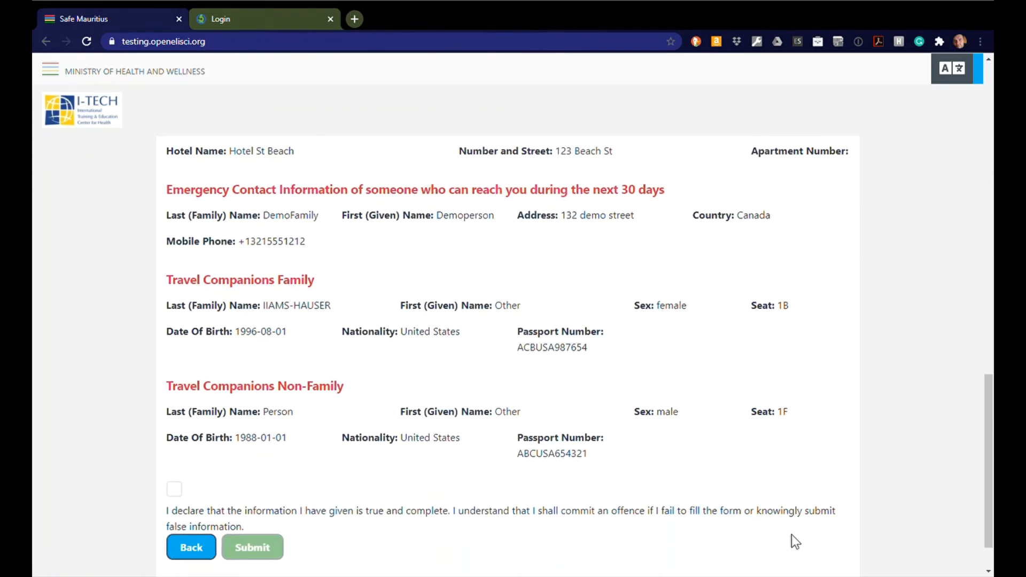
pyautogui.click(180, 437)
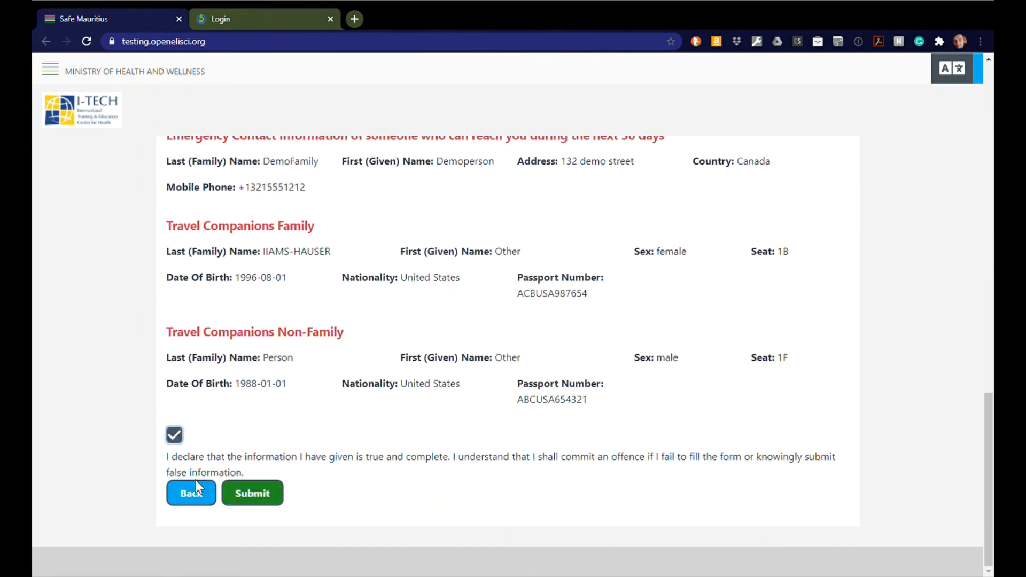
pyautogui.click(269, 495)
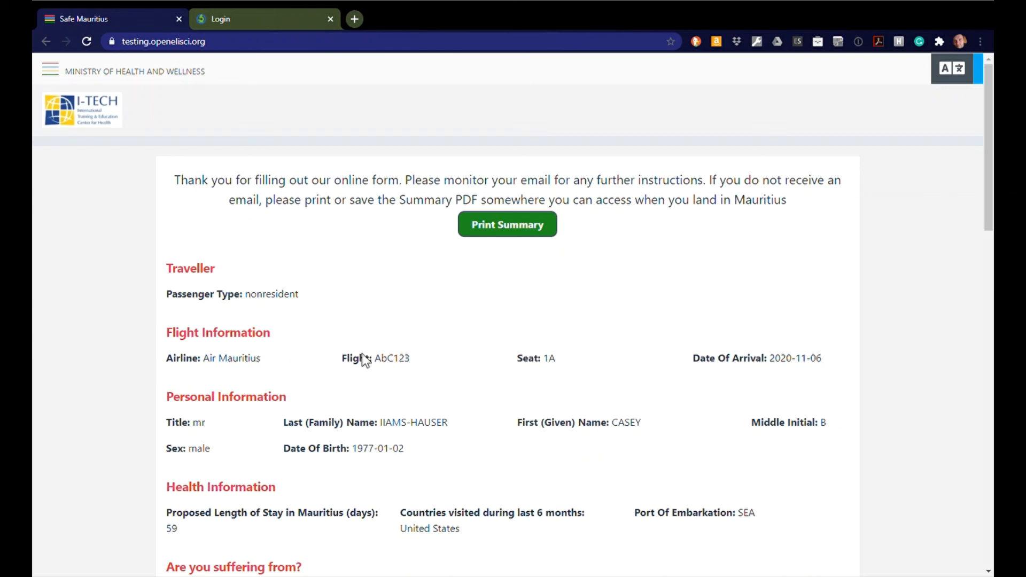
# Step: Scroll through the thank-you summary to view the traveller and companion barcodes
pyautogui.scroll(-6, 709, 443)
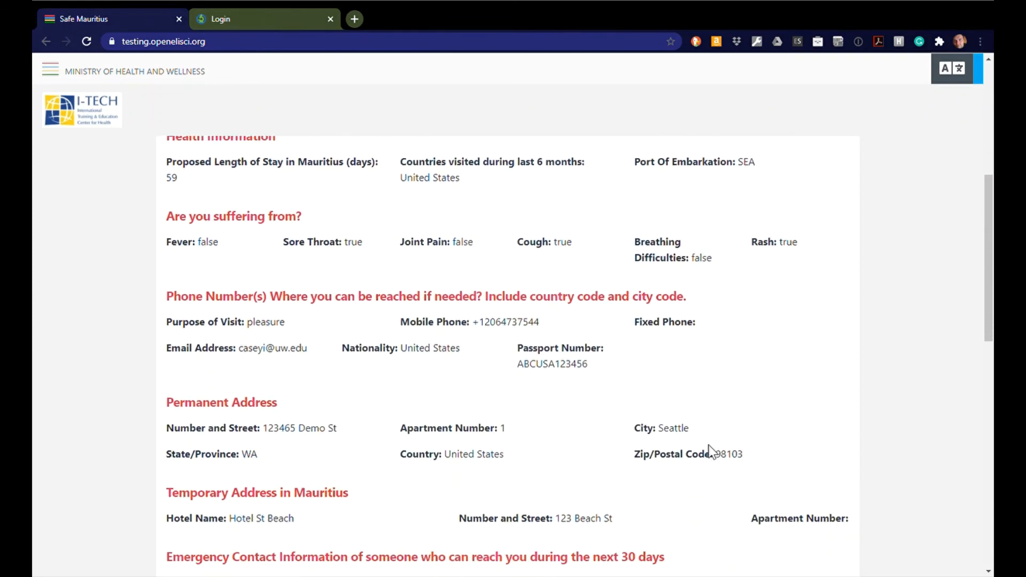
pyautogui.scroll(-13, 711, 452)
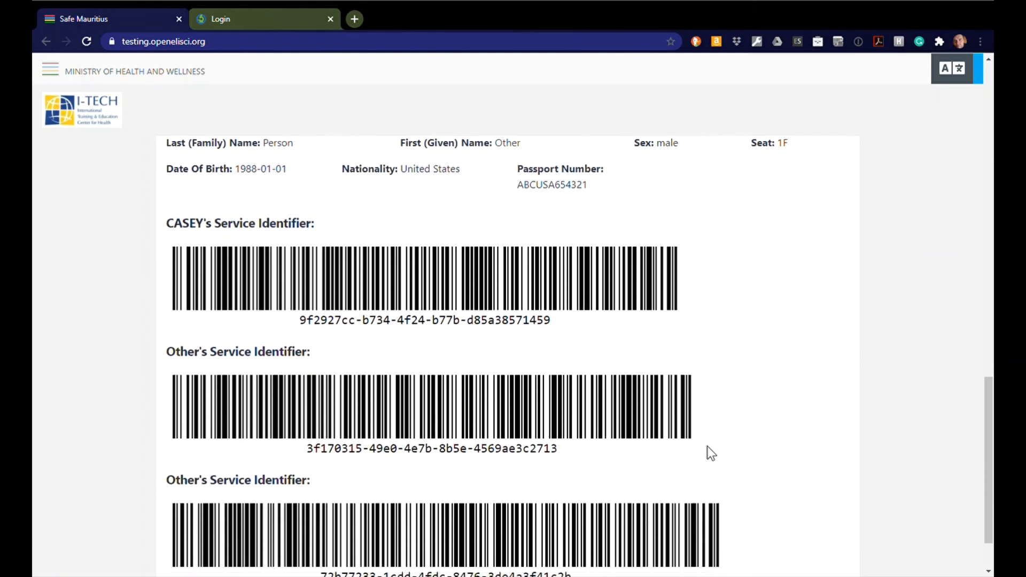
pyautogui.scroll(-2, 708, 447)
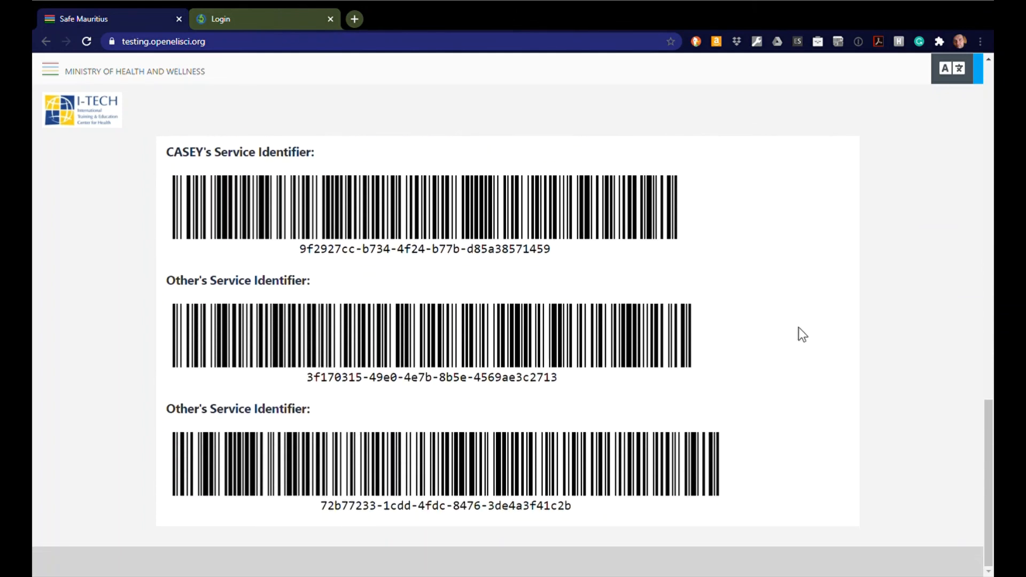
pyautogui.scroll(20, 802, 334)
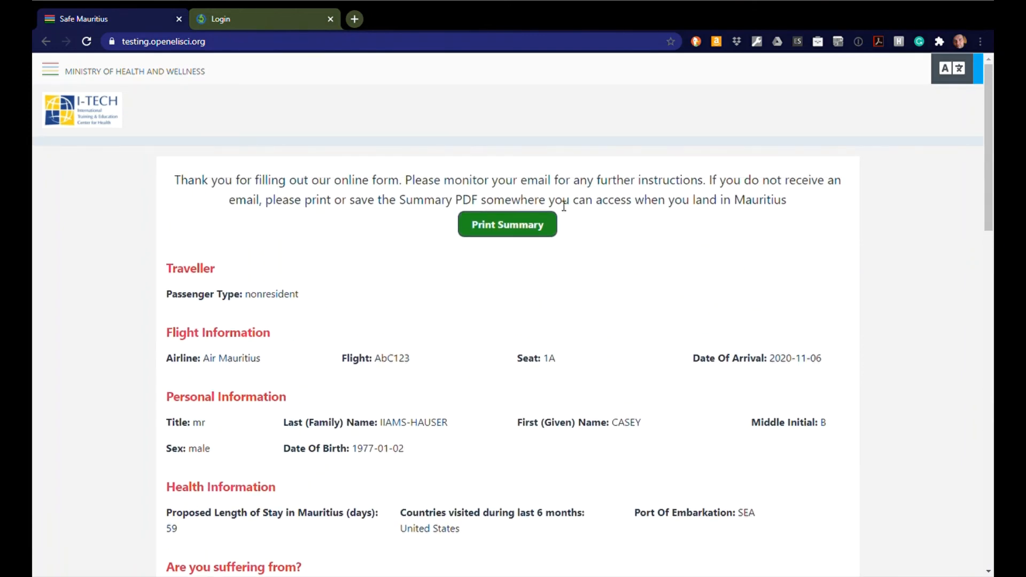
# Step: Preview the summary with Print Summary, then close the print dialog without printing
pyautogui.click(519, 226)
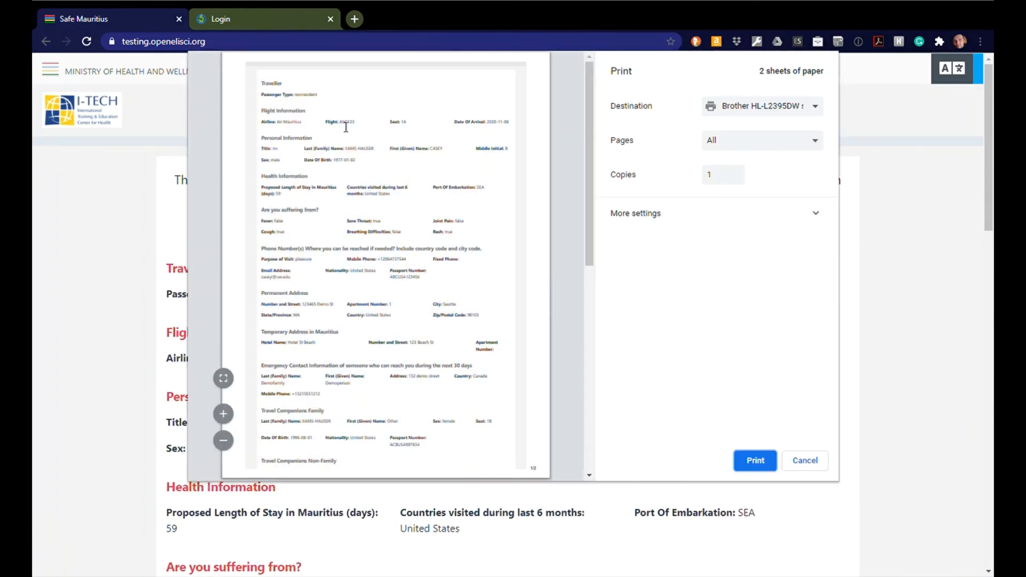
pyautogui.scroll(-10, 415, 248)
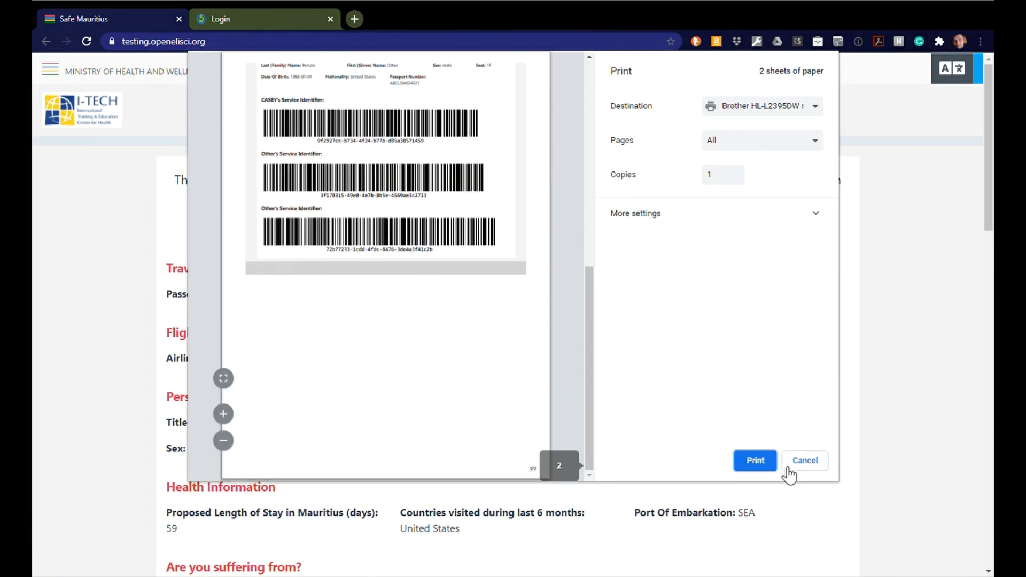
pyautogui.click(773, 462)
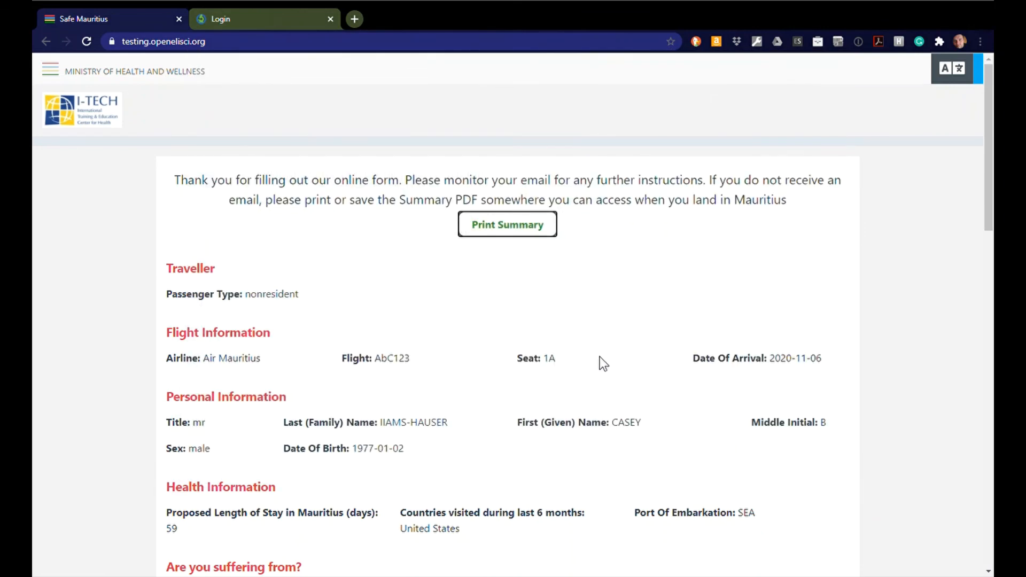